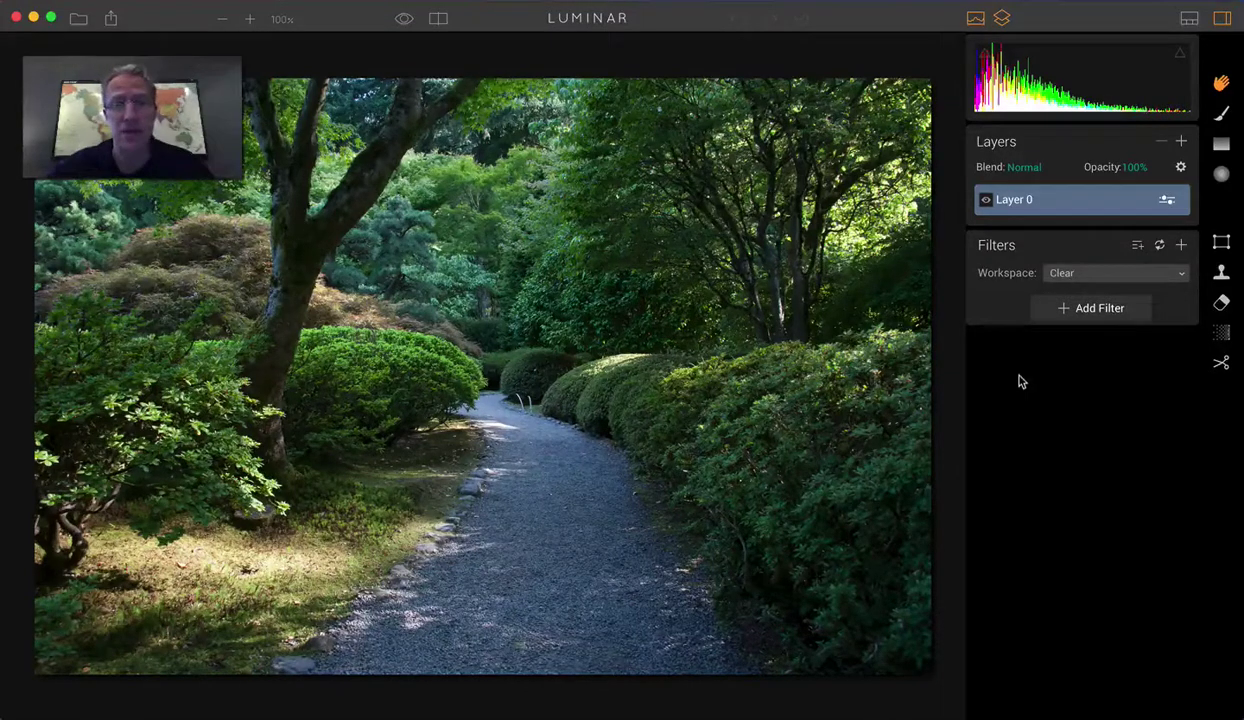
Hide the layers panel and histogram, then add the Foliage Enhancer and HSL filters.
{"action": "left_click", "coordinate": [1002, 18]}
{"action": "left_click", "coordinate": [975, 18]}
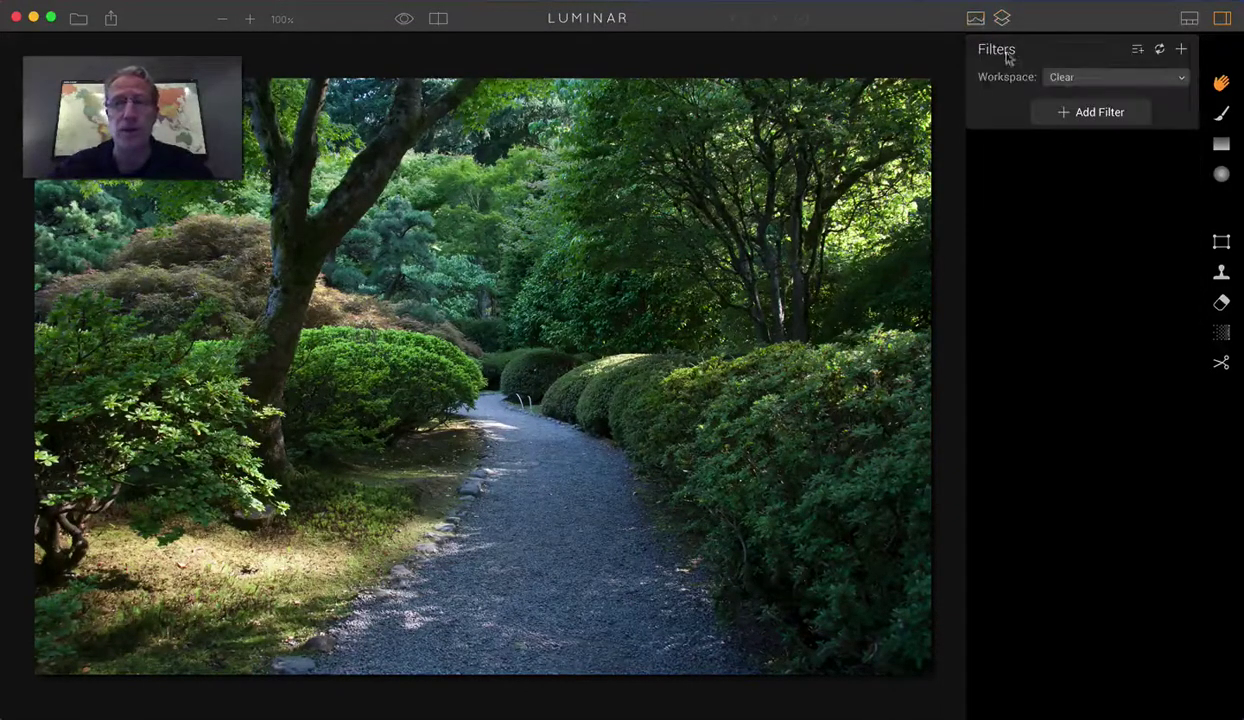
{"action": "left_click", "coordinate": [1096, 116]}
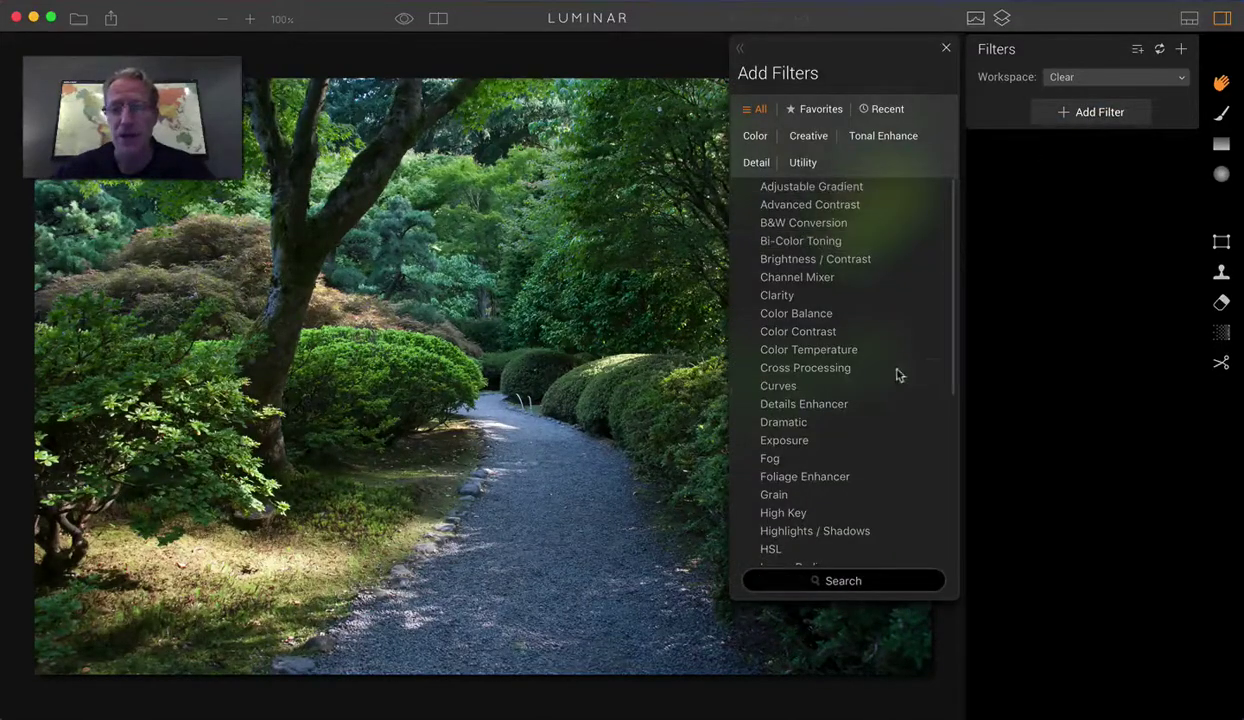
{"action": "scroll", "coordinate": [897, 374], "scroll_direction": "down", "scroll_amount": 3}
{"action": "left_click", "coordinate": [940, 393]}
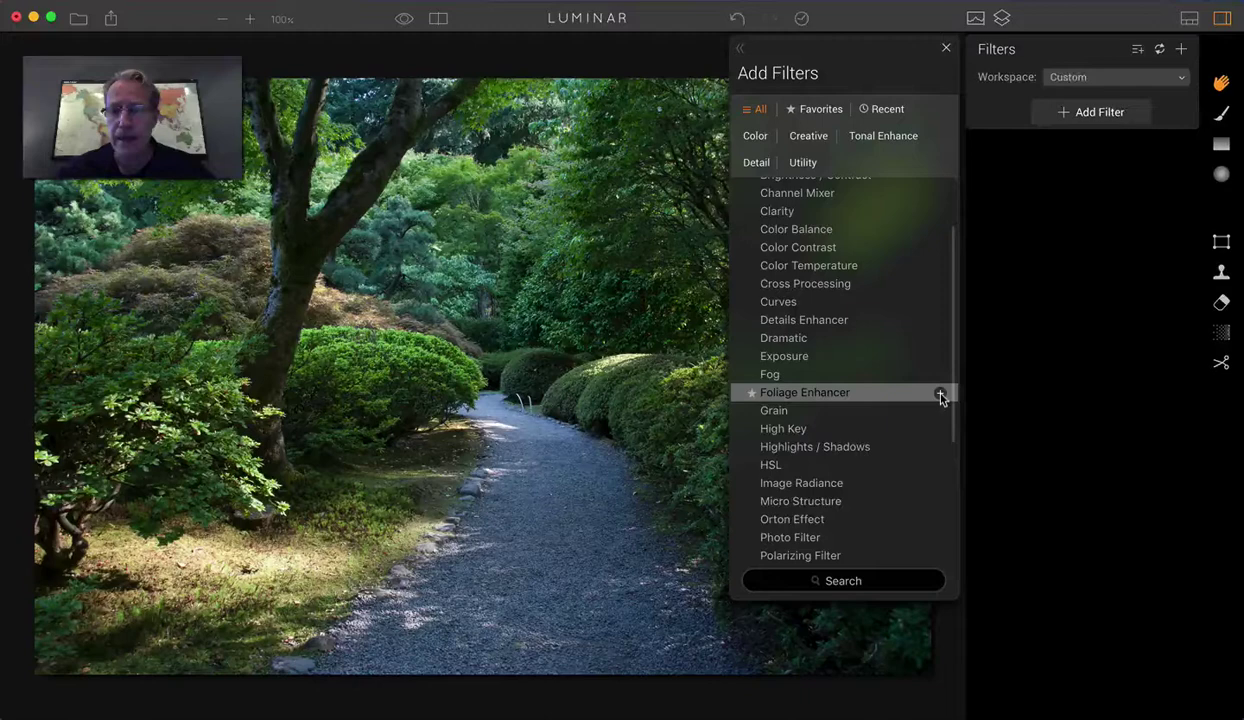
{"action": "left_click", "coordinate": [816, 470]}
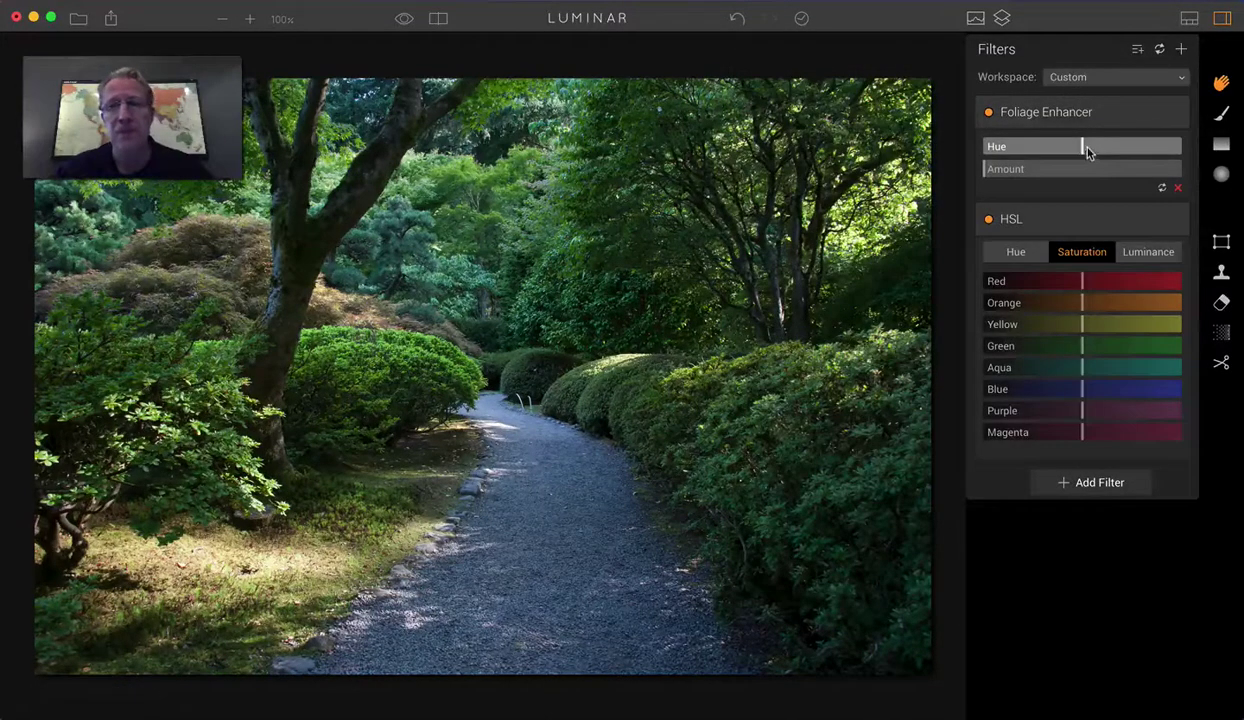
Set the Foliage Enhancer Amount to 31 and Hue to -100.
{"action": "left_click_drag", "start_coordinate": [1080, 150], "coordinate": [1133, 149]}
{"action": "left_click_drag", "start_coordinate": [989, 168], "coordinate": [1045, 173]}
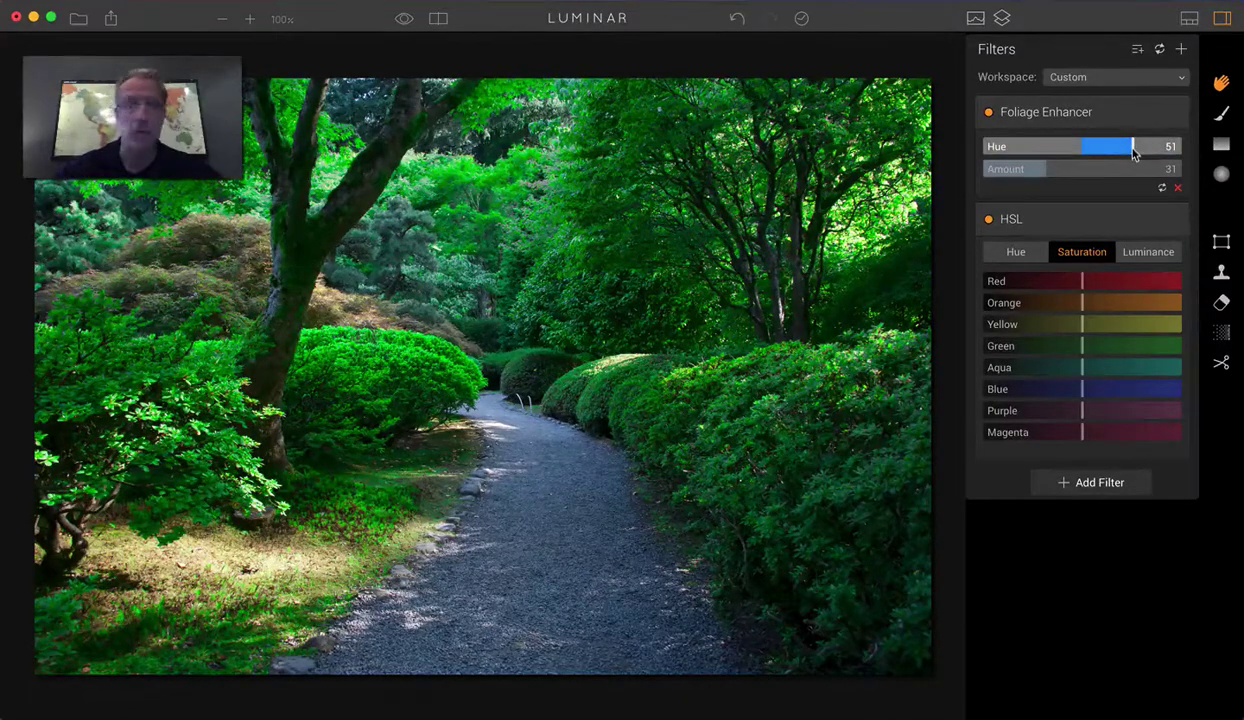
{"action": "left_click_drag", "start_coordinate": [1135, 150], "coordinate": [950, 145]}
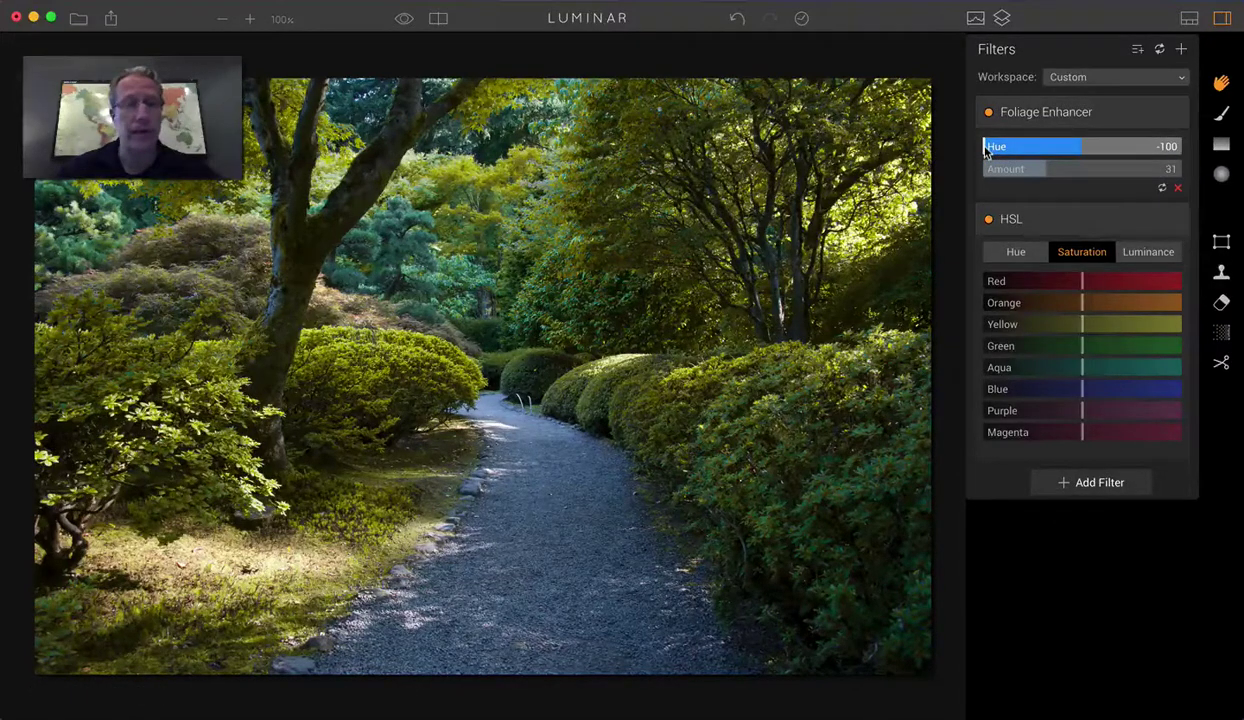
Shift HSL hues to Yellow -97, Green -70, Orange -34, and raise Orange/Yellow saturation to 8/2.
{"action": "left_click", "coordinate": [1012, 253]}
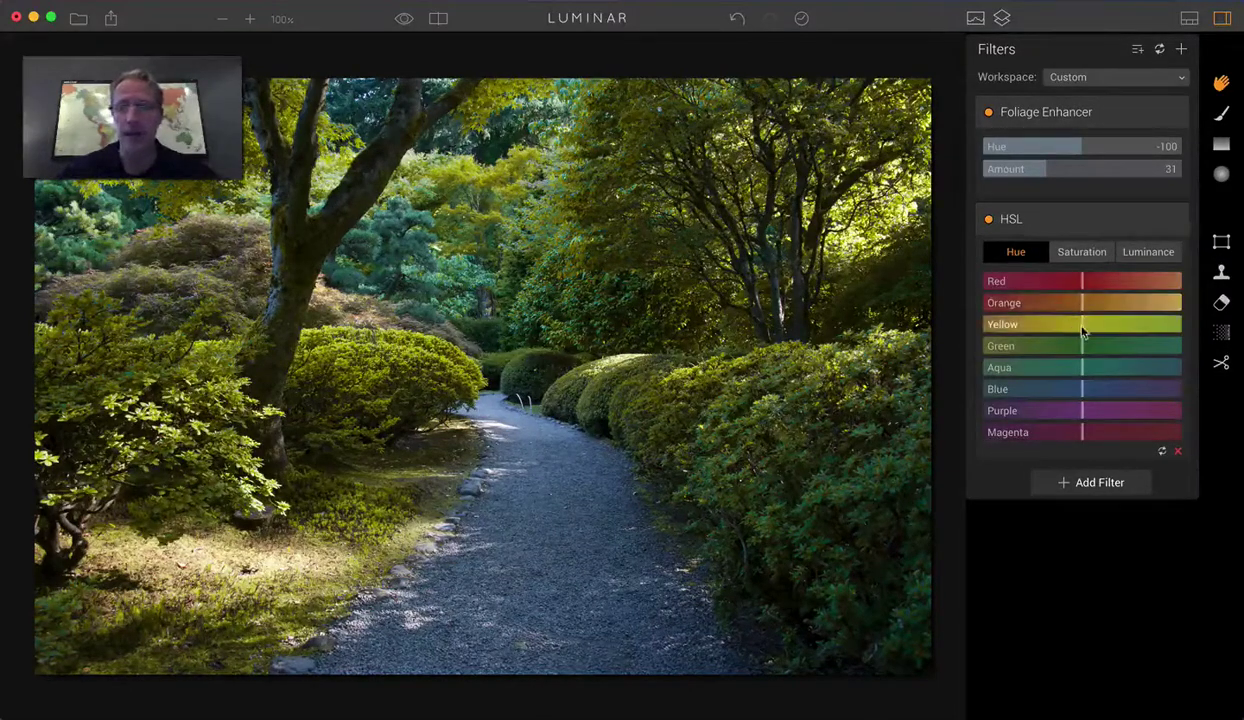
{"action": "left_click_drag", "start_coordinate": [1082, 332], "coordinate": [1012, 350]}
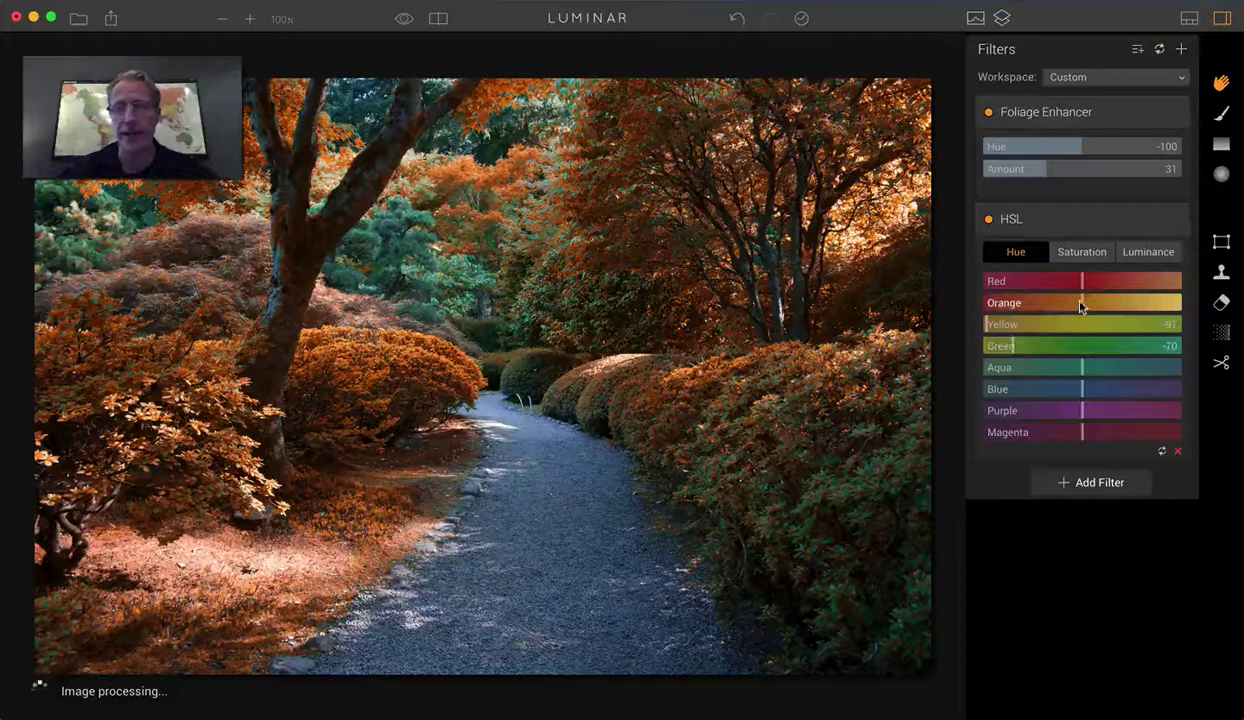
{"action": "left_click_drag", "start_coordinate": [1082, 304], "coordinate": [1048, 307]}
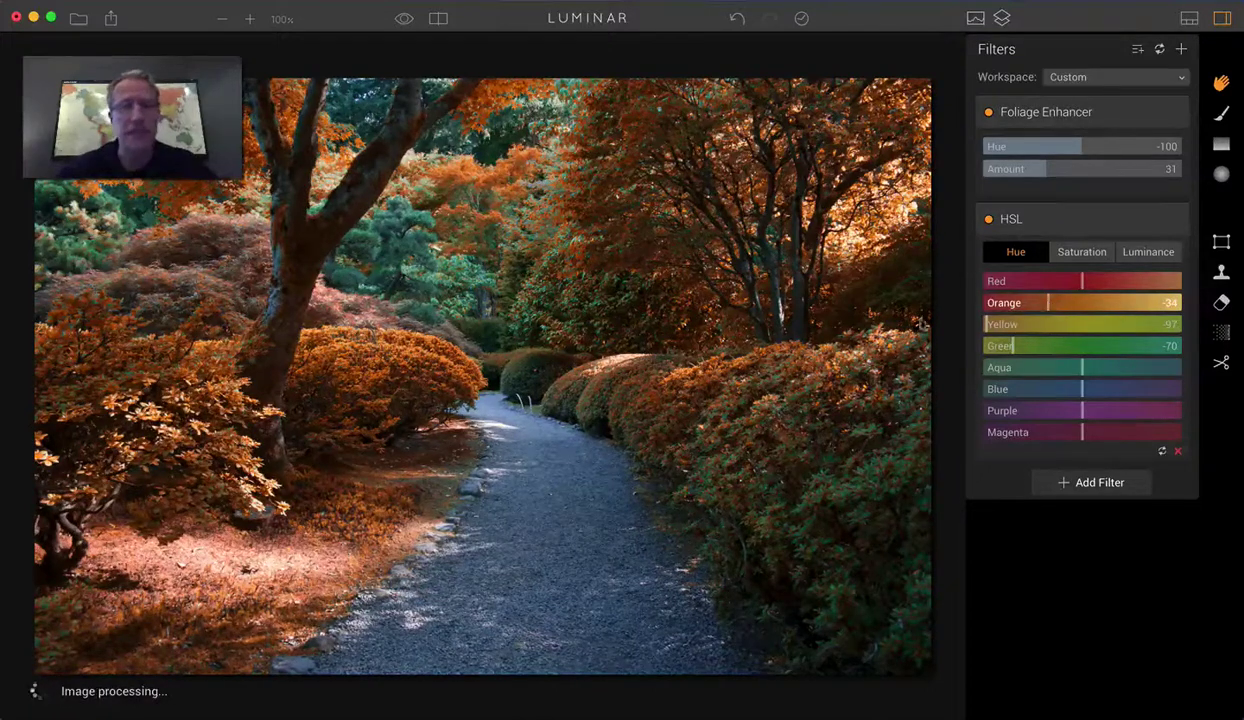
{"action": "left_click", "coordinate": [1084, 252]}
{"action": "left_click_drag", "start_coordinate": [1081, 306], "coordinate": [1086, 324]}
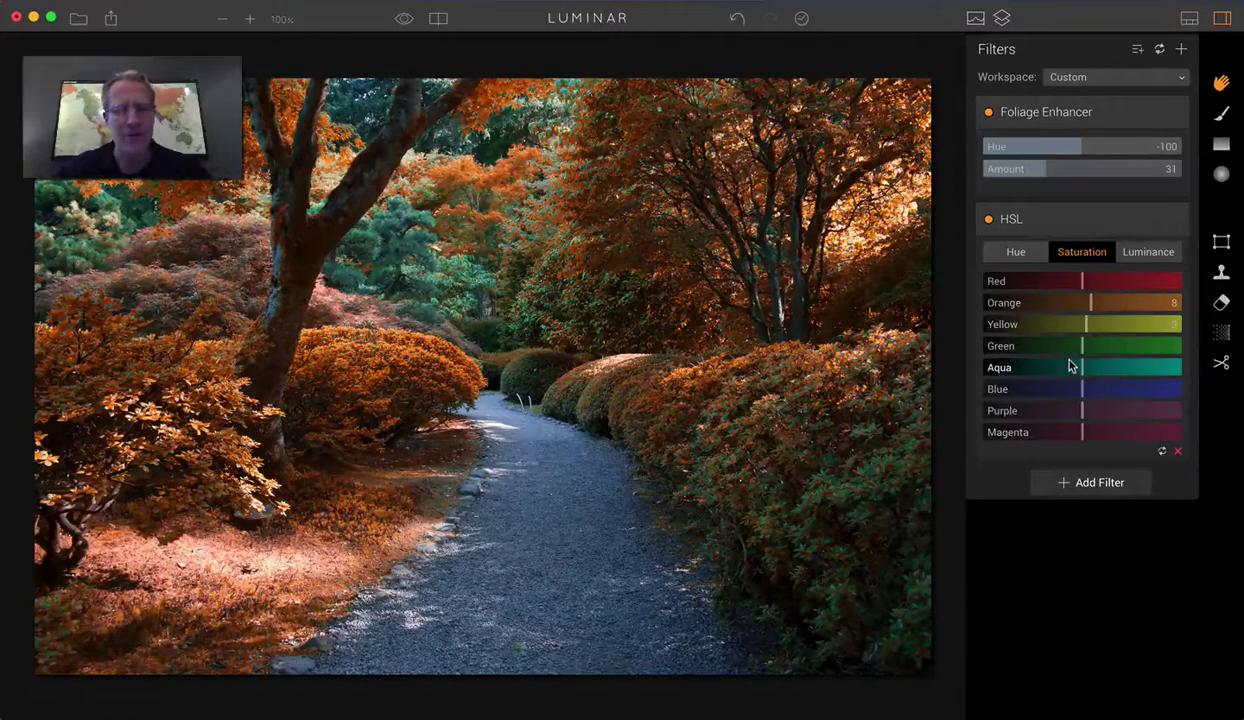
Add an Image Radiance filter with its Amount at 42.
{"action": "left_click", "coordinate": [1081, 487]}
{"action": "left_click", "coordinate": [830, 481]}
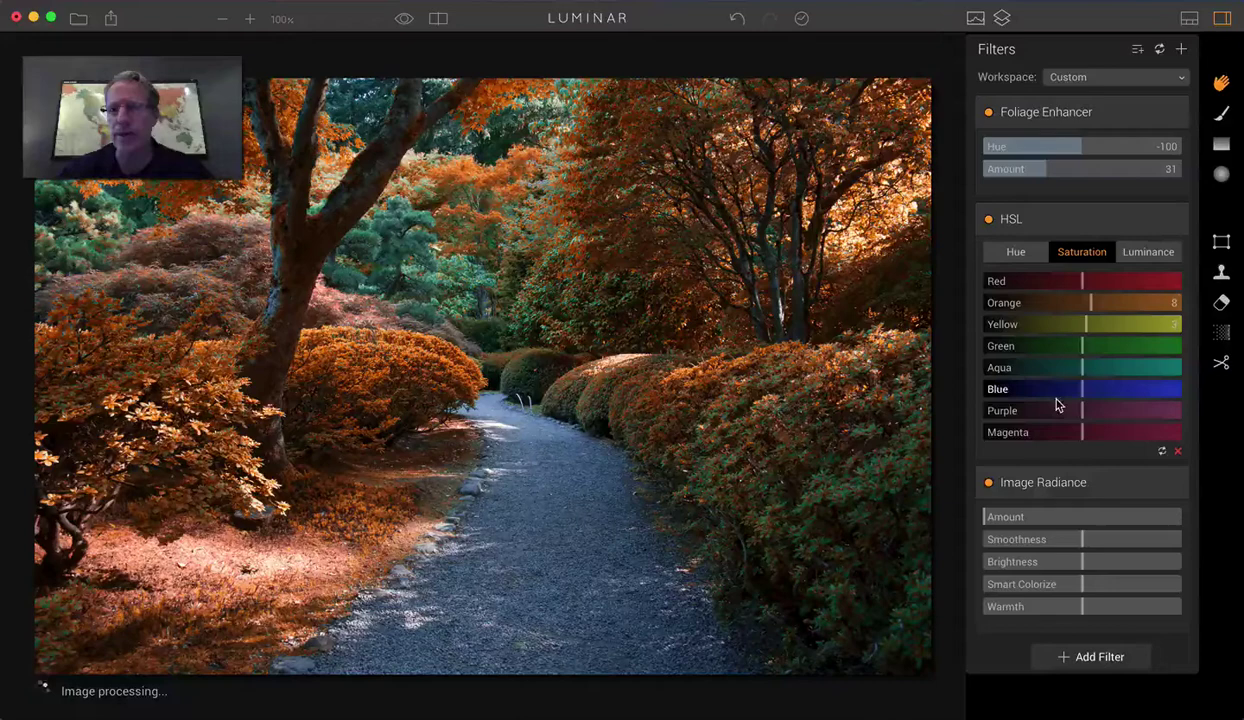
{"action": "left_click_drag", "start_coordinate": [986, 517], "coordinate": [1068, 517]}
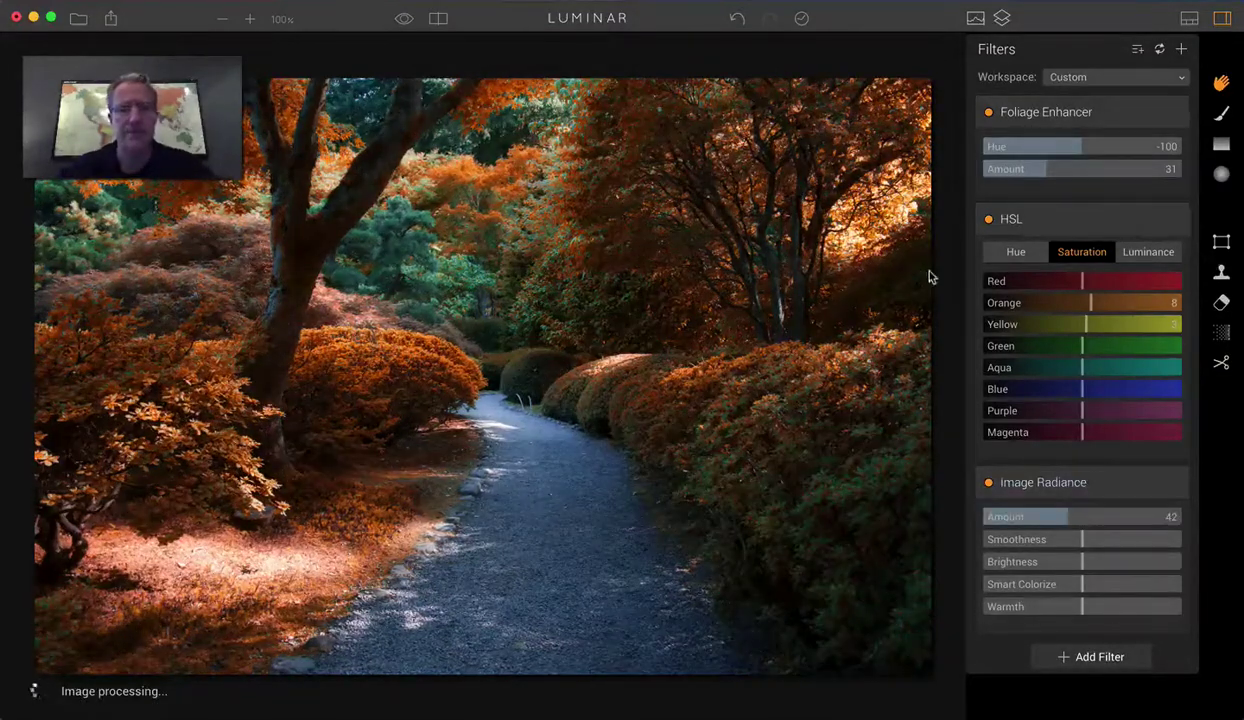
Compare the original and edited photo in the split Before/After view, then turn it off.
{"action": "left_click", "coordinate": [438, 18]}
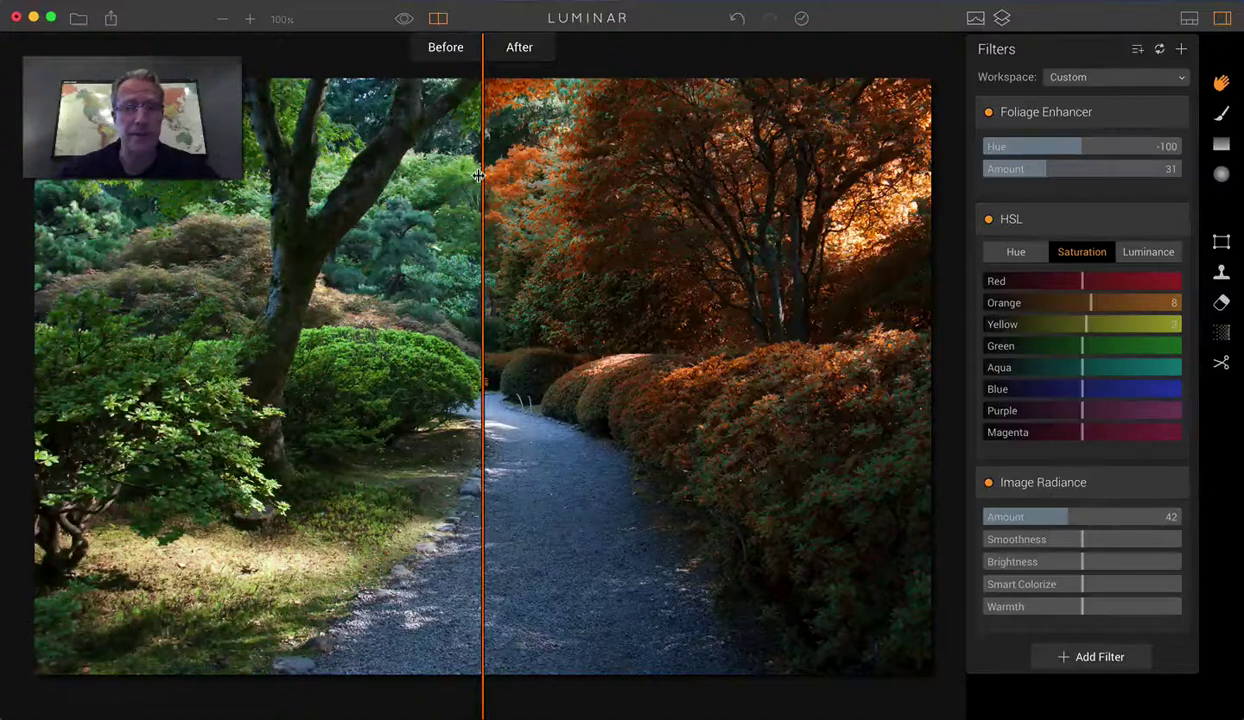
{"action": "left_click_drag", "start_coordinate": [479, 175], "coordinate": [884, 178]}
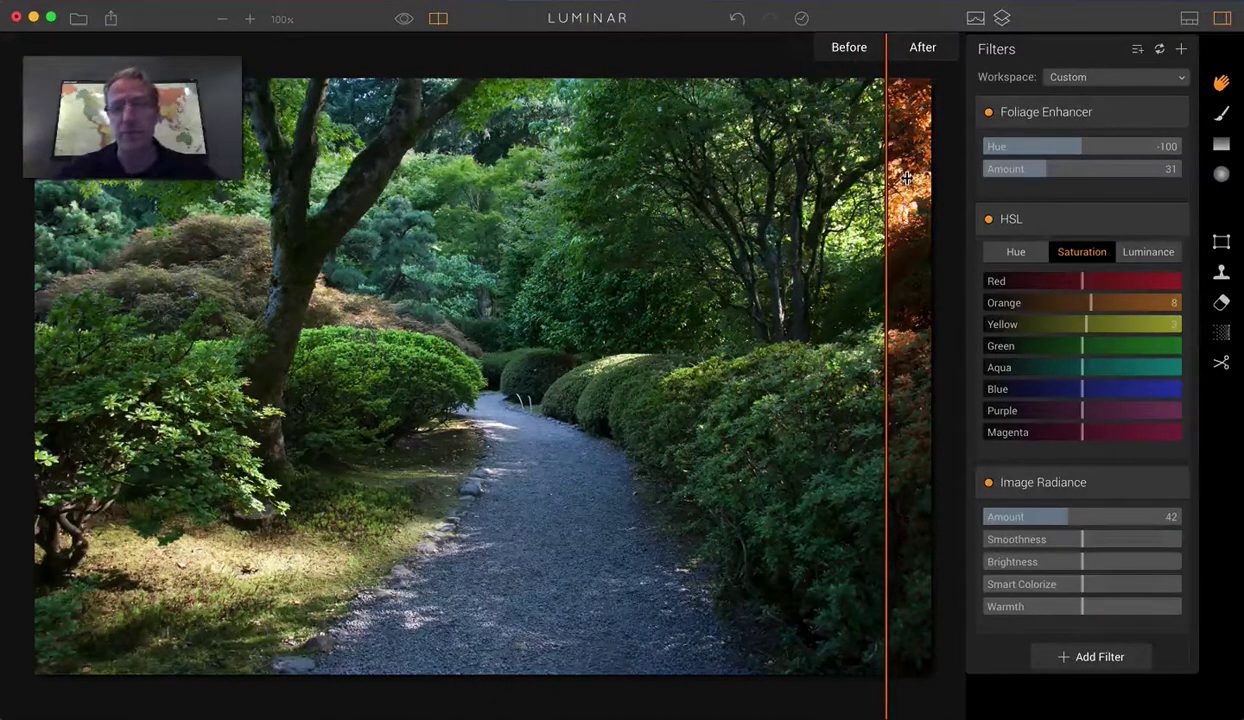
{"action": "left_click_drag", "start_coordinate": [905, 178], "coordinate": [256, 178]}
{"action": "left_click", "coordinate": [436, 19]}
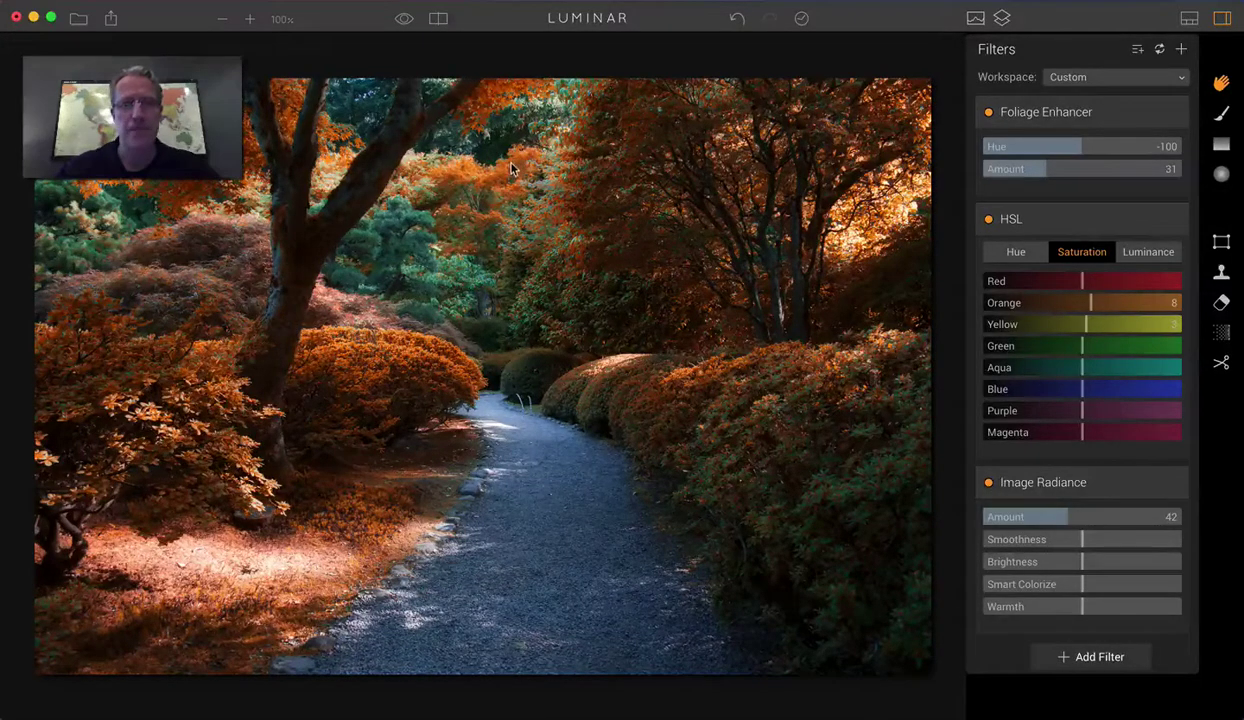
Open the photo ParkPath.jpg for editing.
{"action": "left_click", "coordinate": [78, 18]}
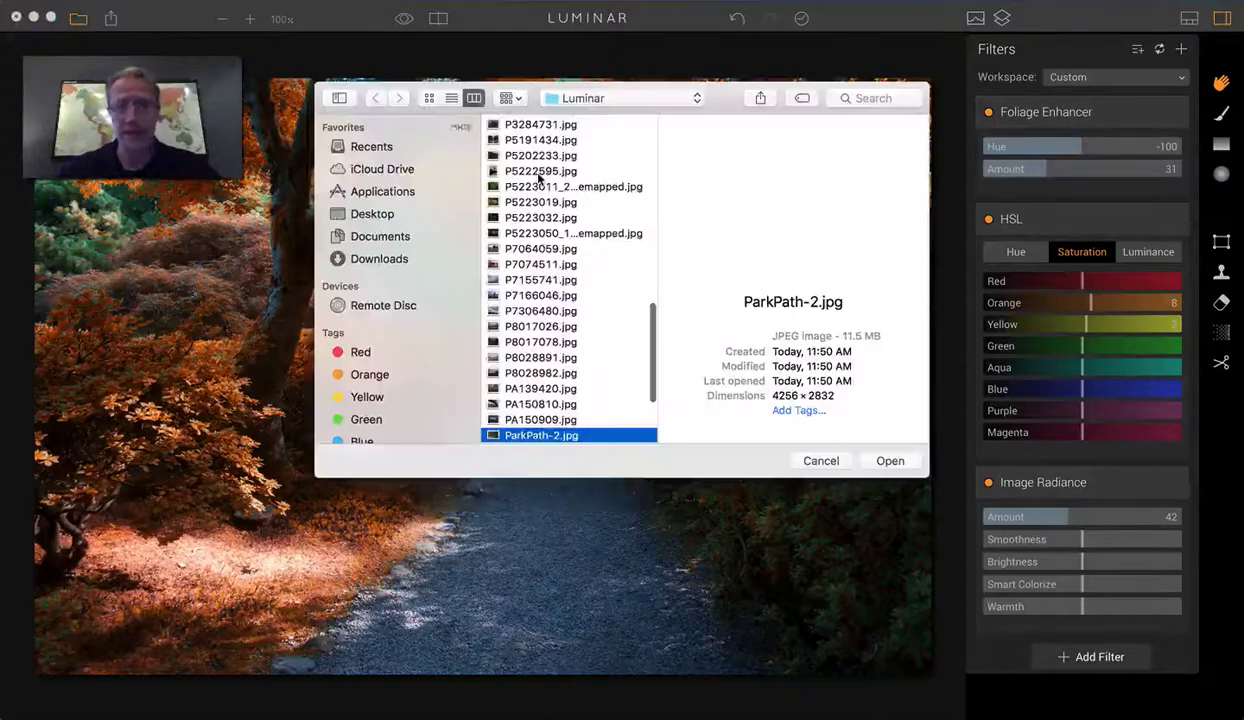
{"action": "scroll", "coordinate": [587, 374], "scroll_direction": "down", "scroll_amount": 3}
{"action": "scroll", "coordinate": [587, 374], "scroll_direction": "down", "scroll_amount": 1}
{"action": "left_click", "coordinate": [535, 312]}
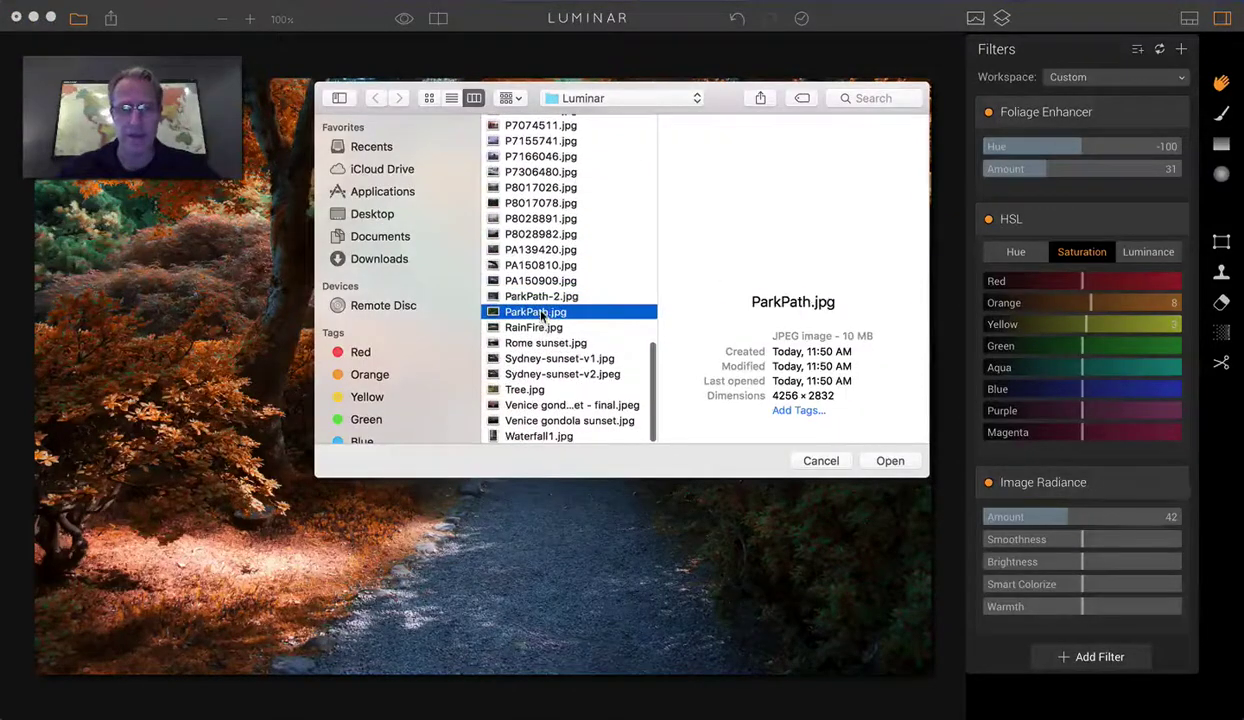
{"action": "left_click", "coordinate": [896, 465]}
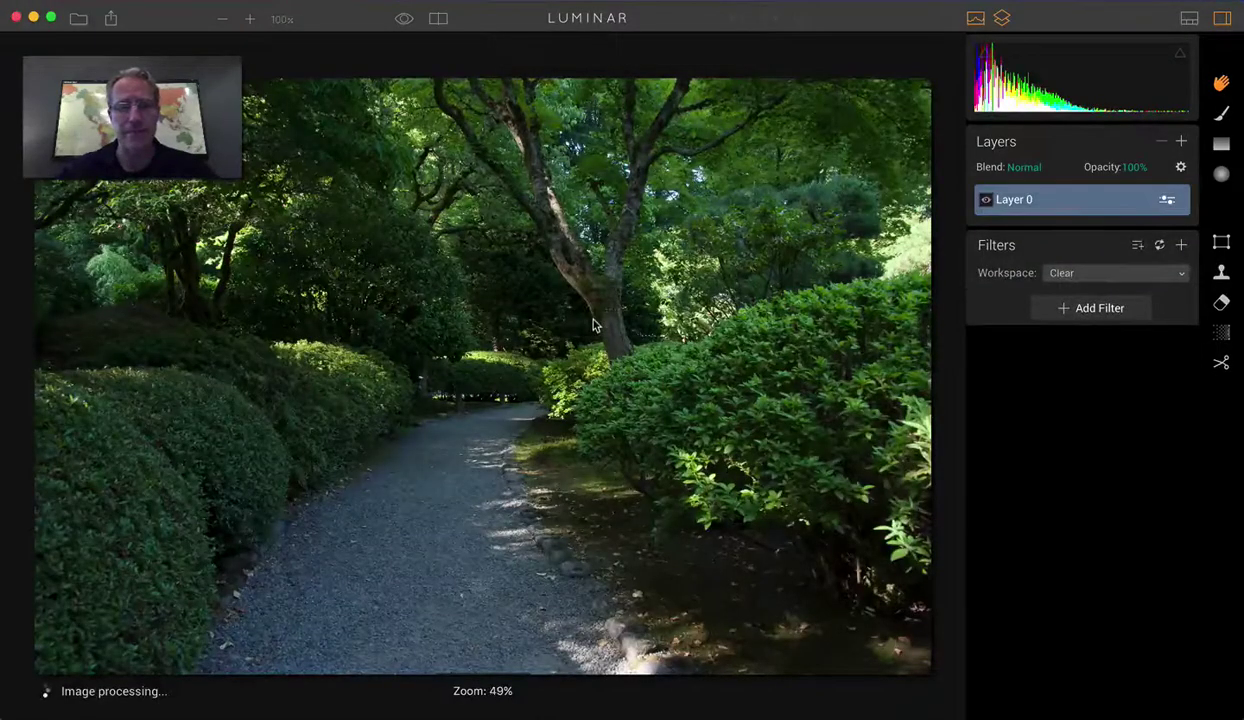
Hide the layers panel and histogram, then add the Foliage Enhancer and HSL filters.
{"action": "left_click", "coordinate": [1002, 18]}
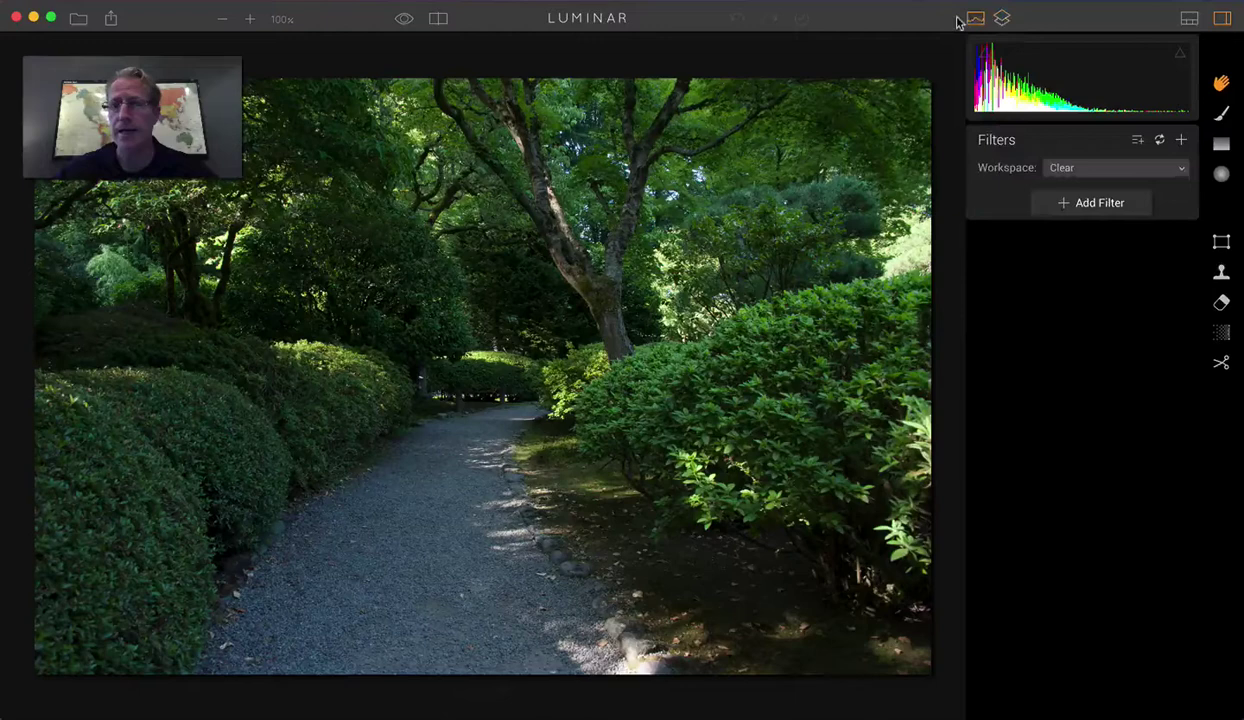
{"action": "left_click", "coordinate": [975, 18]}
{"action": "left_click", "coordinate": [1097, 112]}
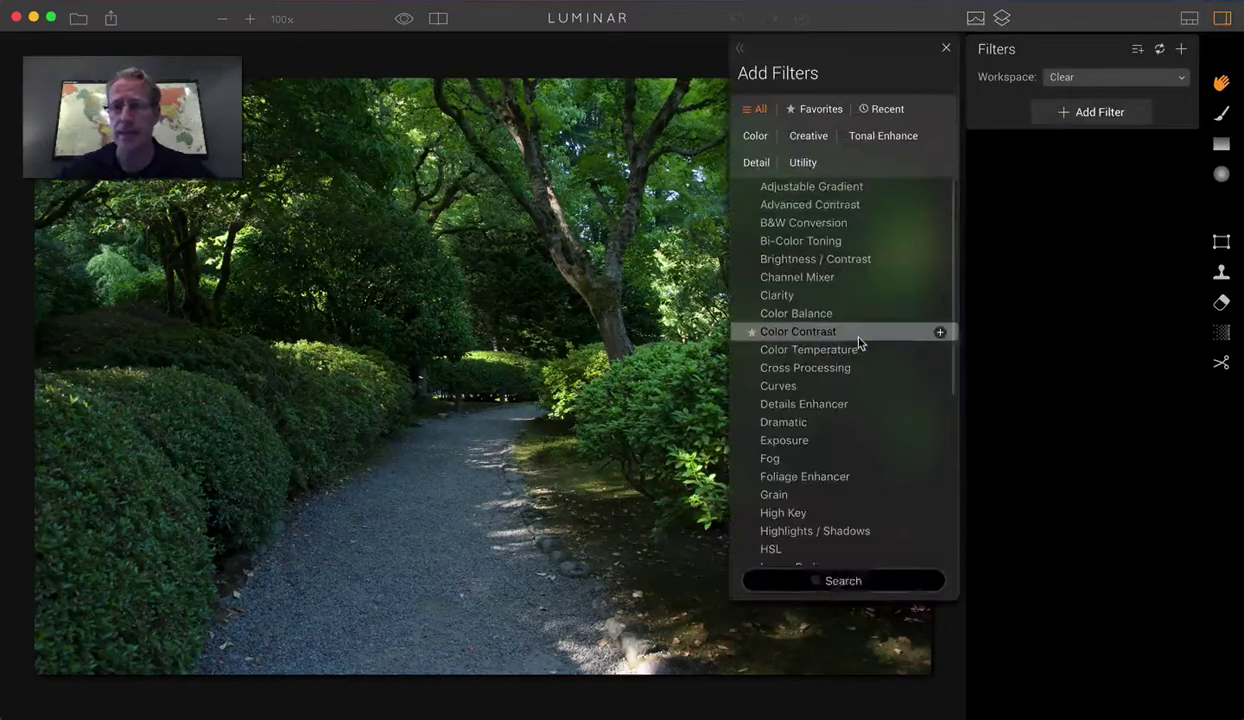
{"action": "scroll", "coordinate": [858, 343], "scroll_direction": "down", "scroll_amount": 5}
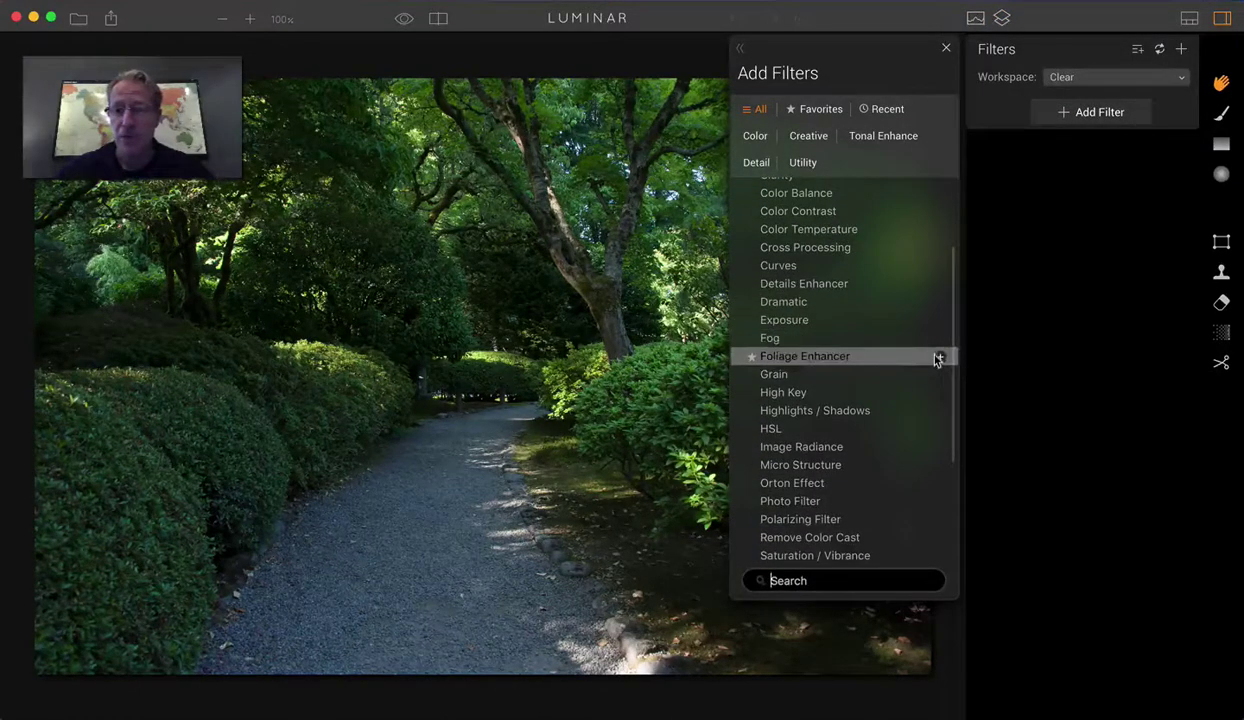
{"action": "left_click", "coordinate": [939, 357]}
{"action": "left_click", "coordinate": [795, 432]}
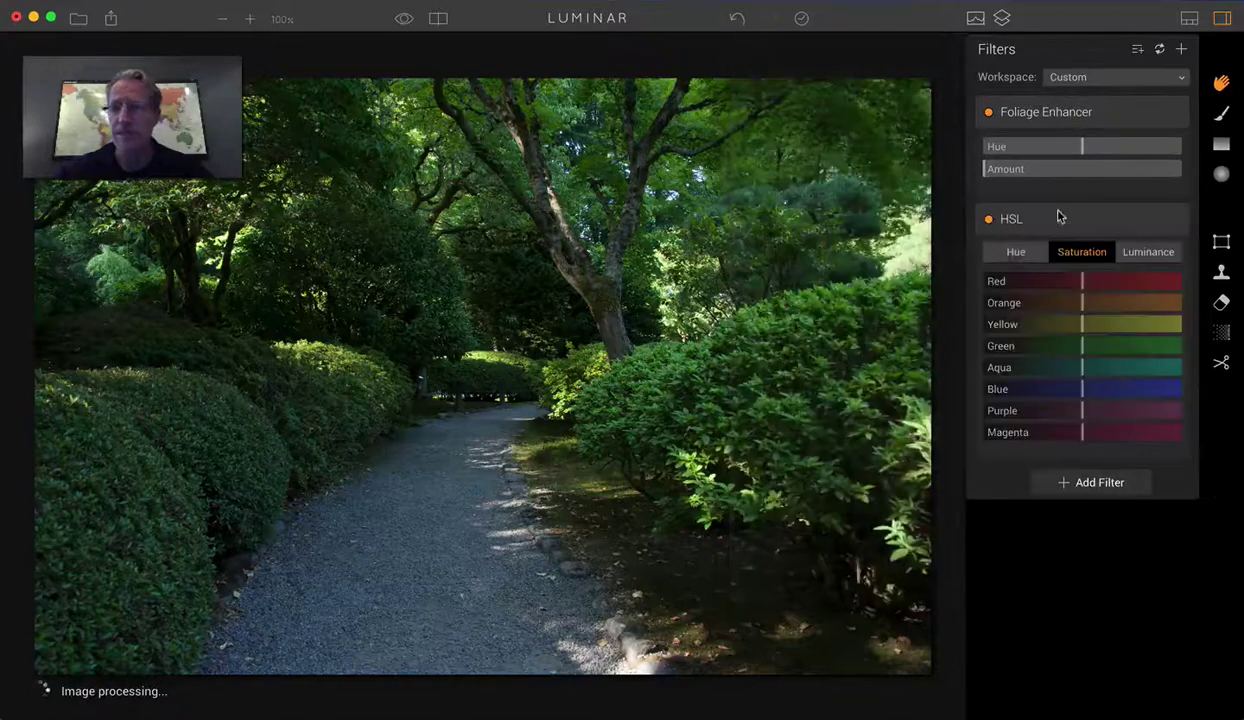
Set Foliage Hue -100, pull Orange, Yellow (-93) and Green hues down, and raise Orange saturation to 11.
{"action": "left_click_drag", "start_coordinate": [1082, 147], "coordinate": [1044, 169]}
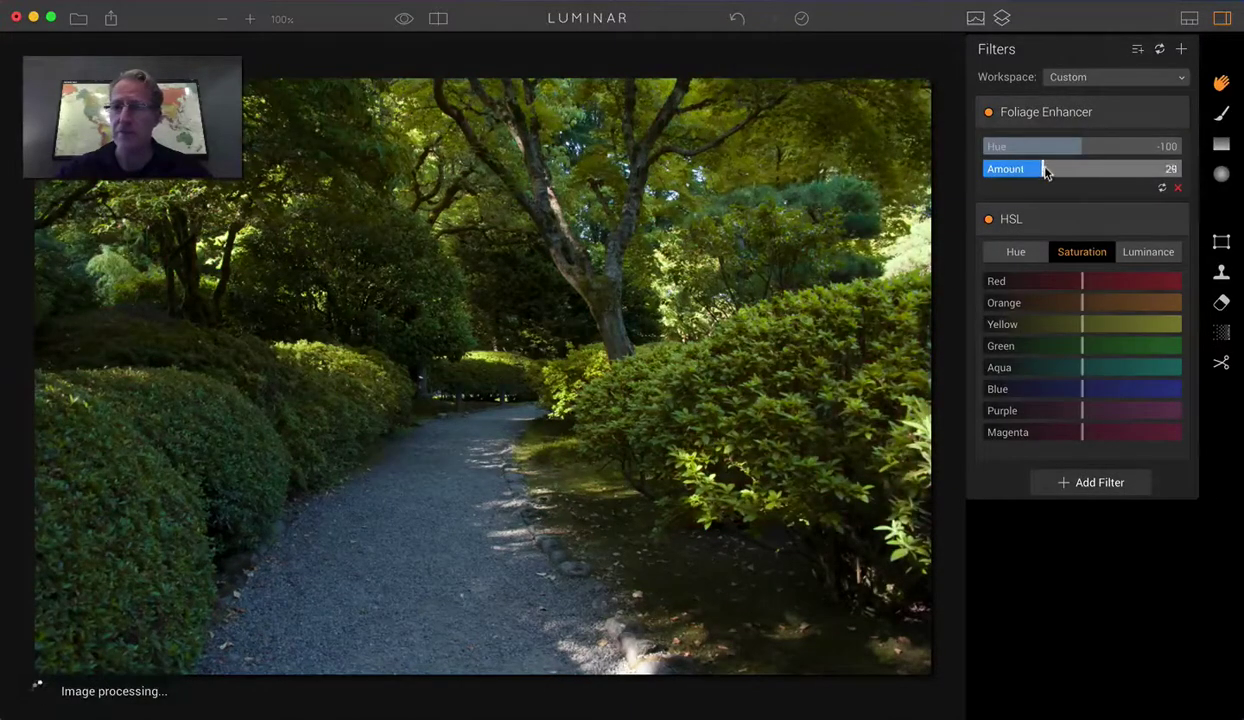
{"action": "left_click", "coordinate": [1017, 251]}
{"action": "left_click_drag", "start_coordinate": [1027, 309], "coordinate": [968, 292]}
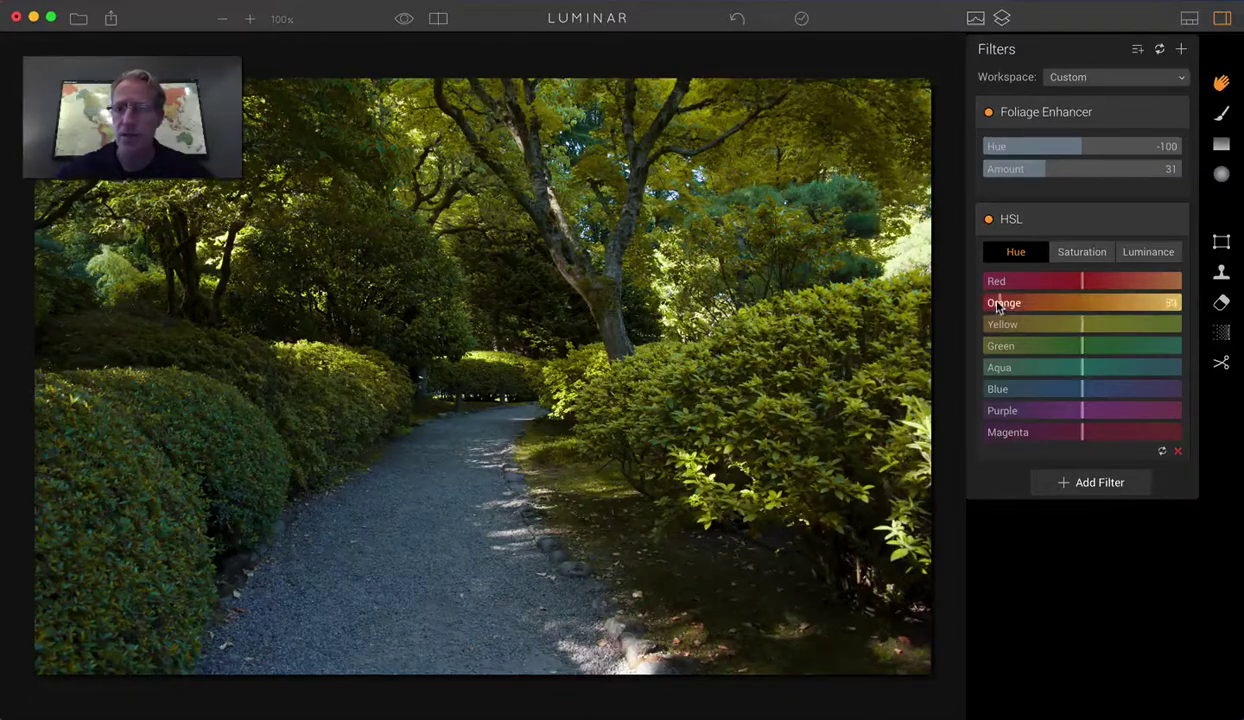
{"action": "left_click_drag", "start_coordinate": [1077, 324], "coordinate": [993, 328]}
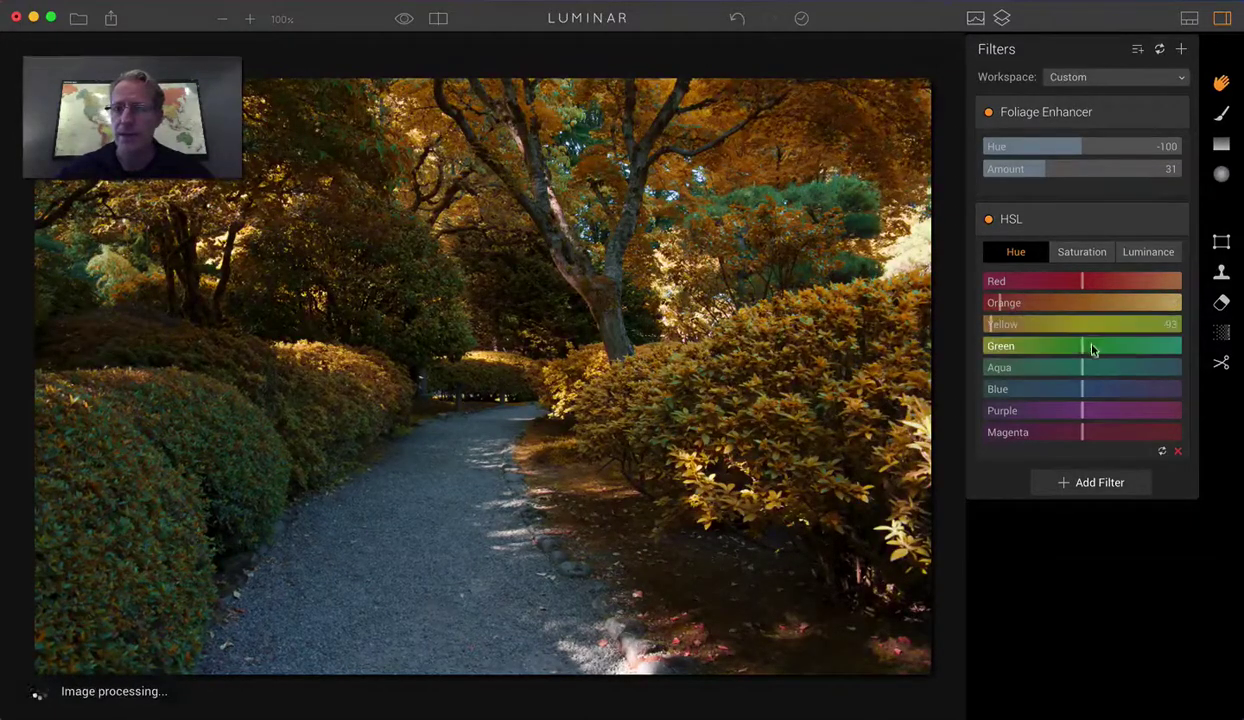
{"action": "left_click_drag", "start_coordinate": [1088, 348], "coordinate": [1007, 349]}
{"action": "left_click", "coordinate": [1085, 253]}
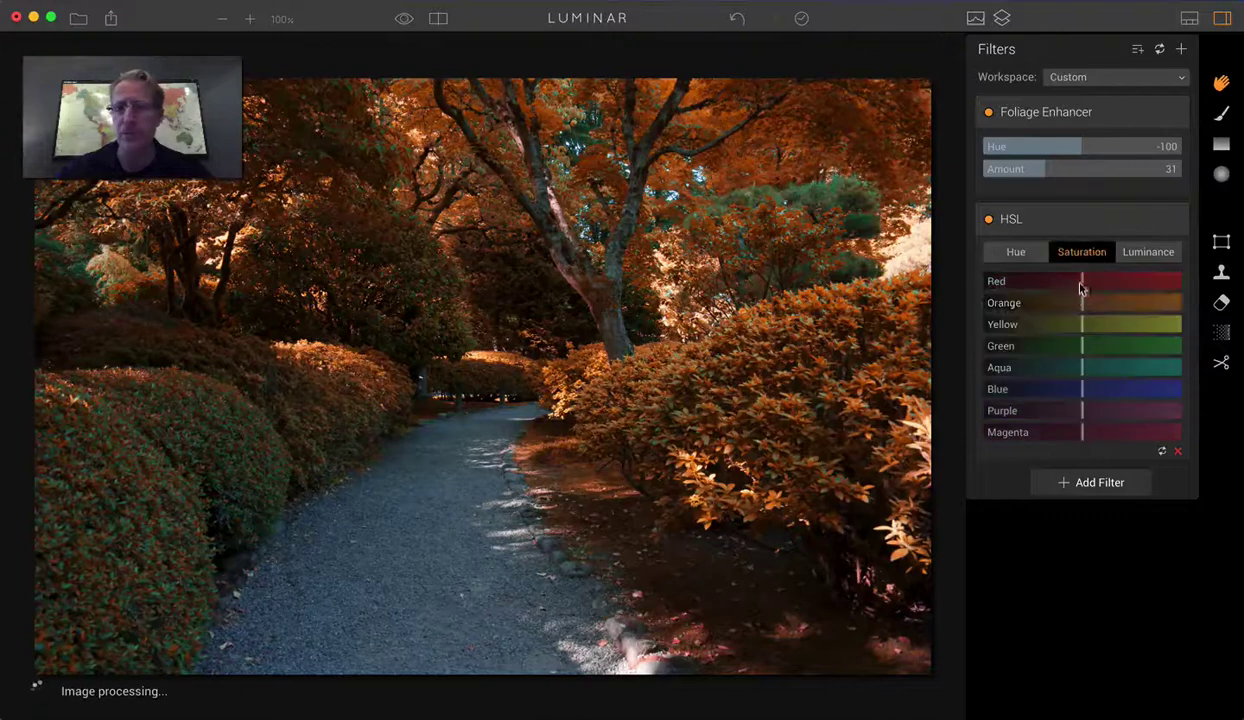
{"action": "left_click_drag", "start_coordinate": [1085, 303], "coordinate": [1086, 326]}
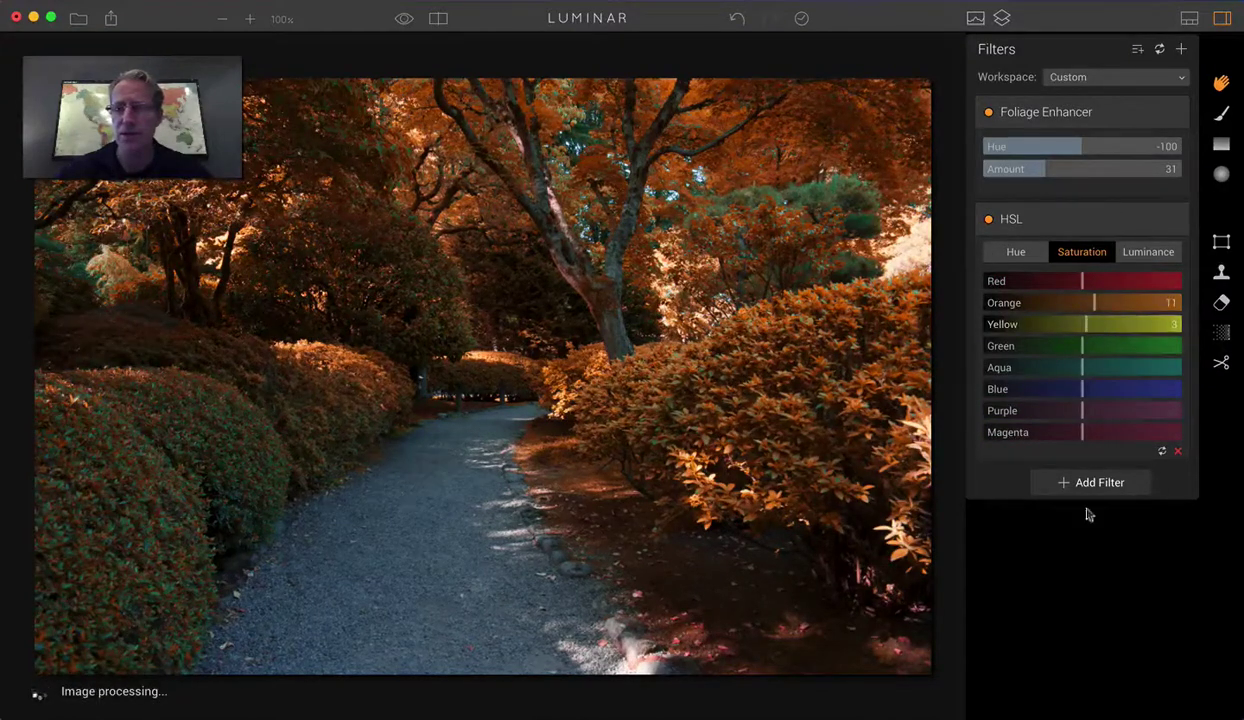
Add an Orton Effect filter and set its Amount to 44.
{"action": "left_click", "coordinate": [1092, 485]}
{"action": "scroll", "coordinate": [894, 398], "scroll_direction": "down", "scroll_amount": 2}
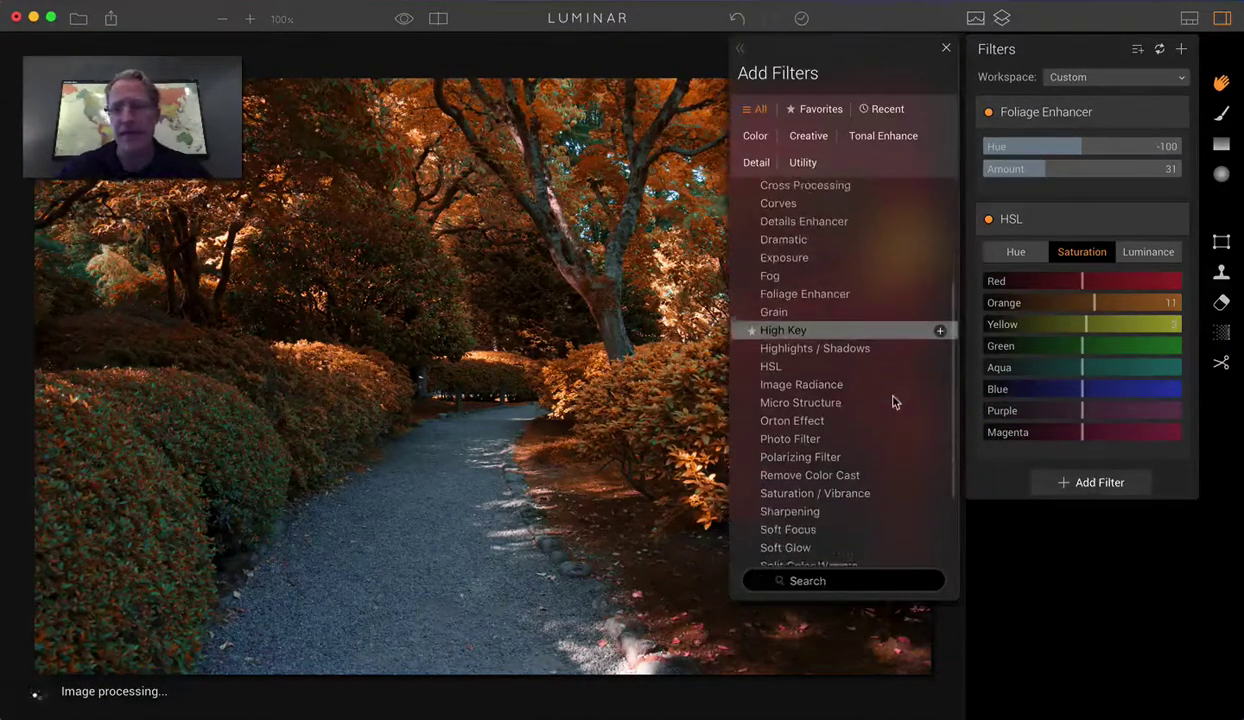
{"action": "left_click", "coordinate": [792, 413]}
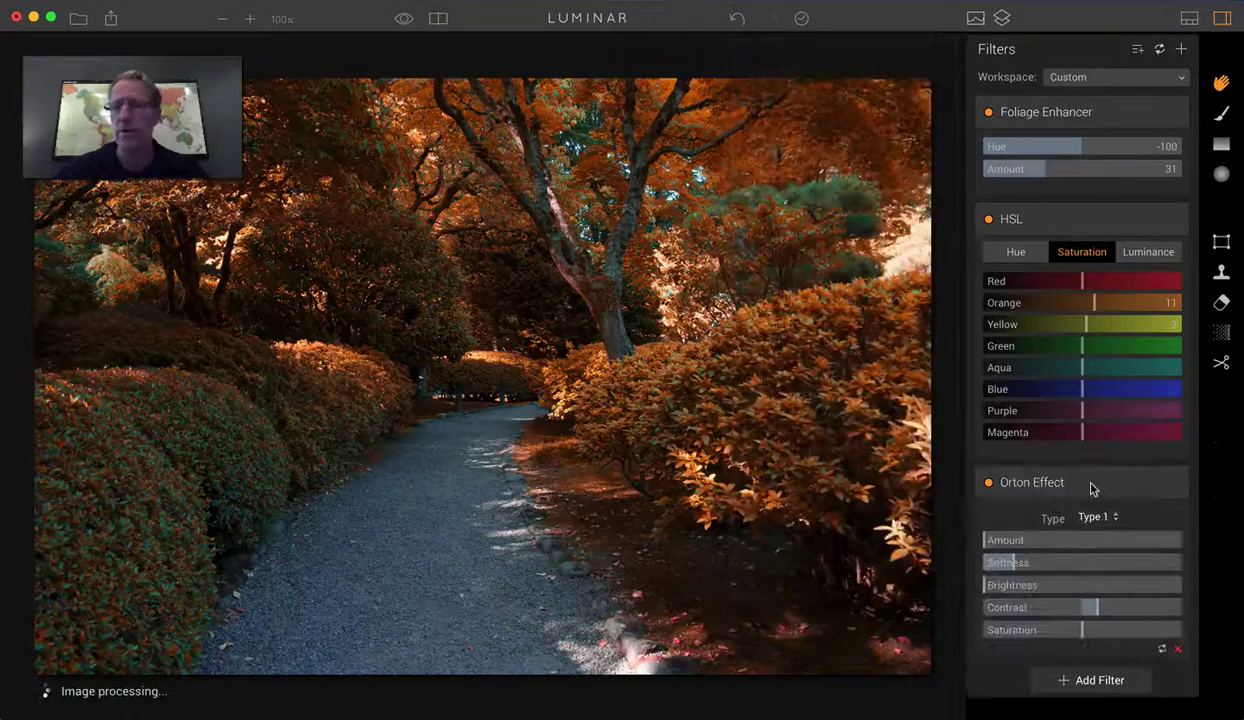
{"action": "left_click_drag", "start_coordinate": [986, 540], "coordinate": [1071, 540]}
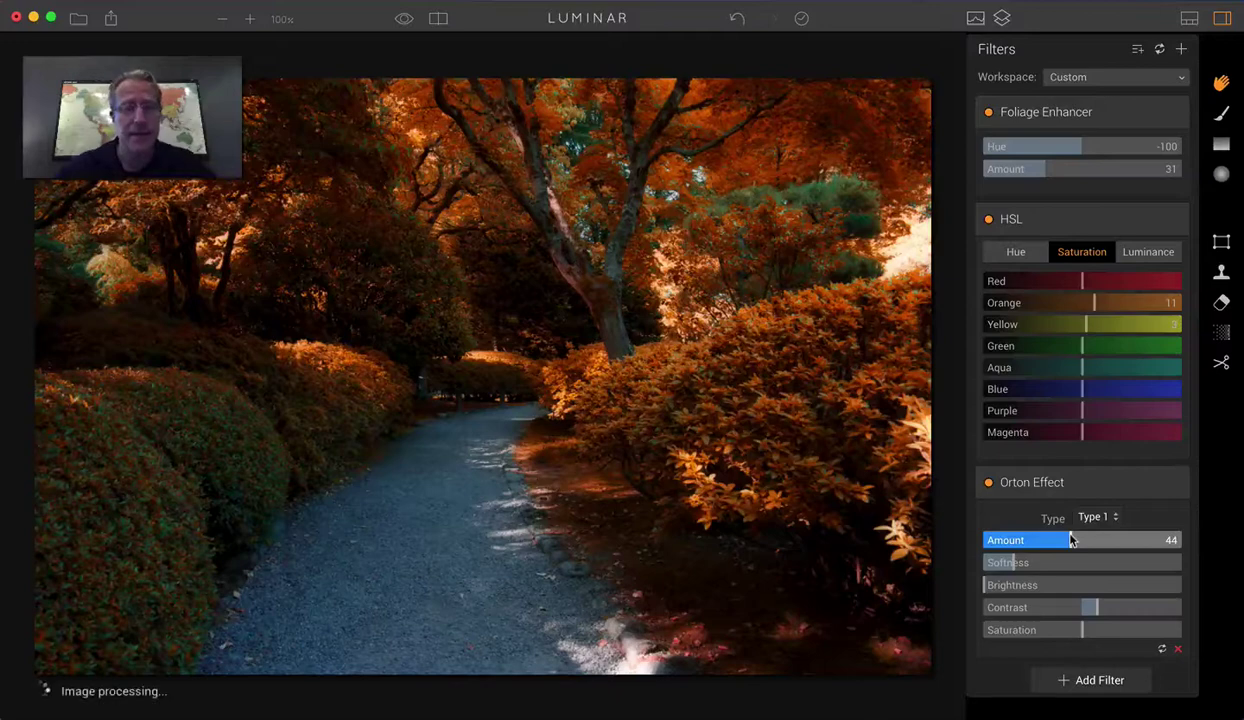
Compare the original and edited photo in the split Before/After view, then turn it off.
{"action": "left_click", "coordinate": [438, 18]}
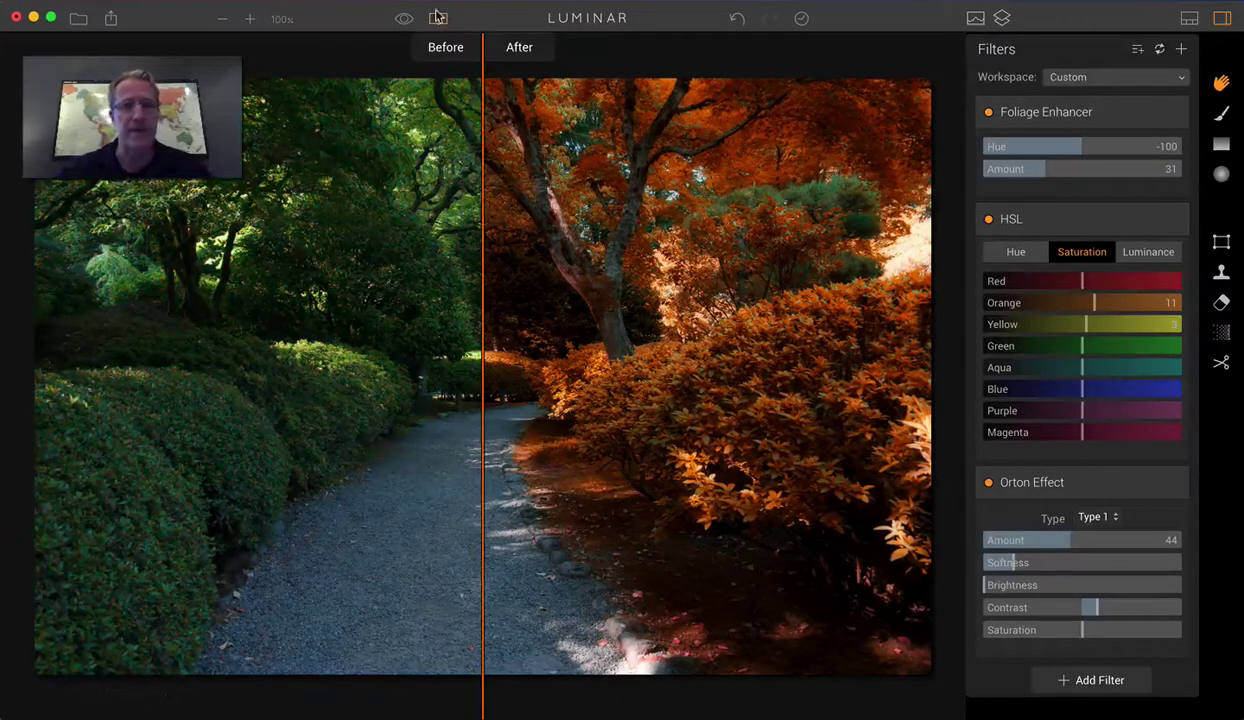
{"action": "left_click_drag", "start_coordinate": [482, 205], "coordinate": [886, 240]}
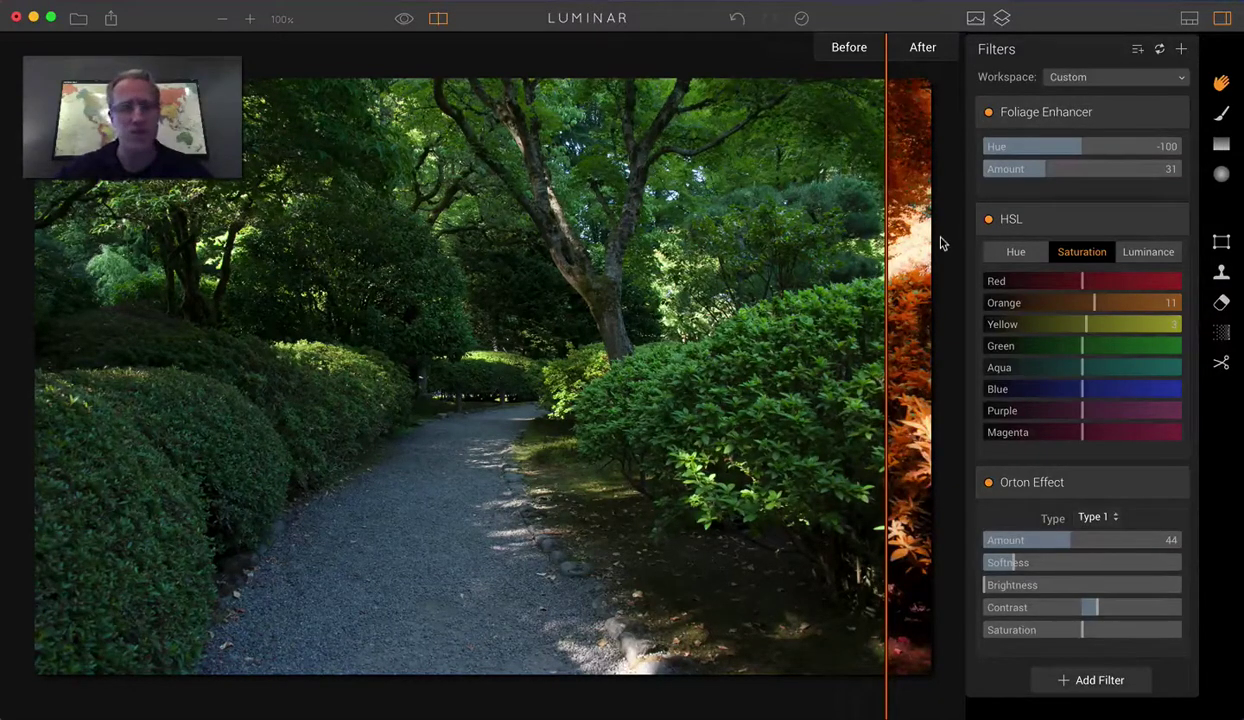
{"action": "left_click", "coordinate": [438, 18]}
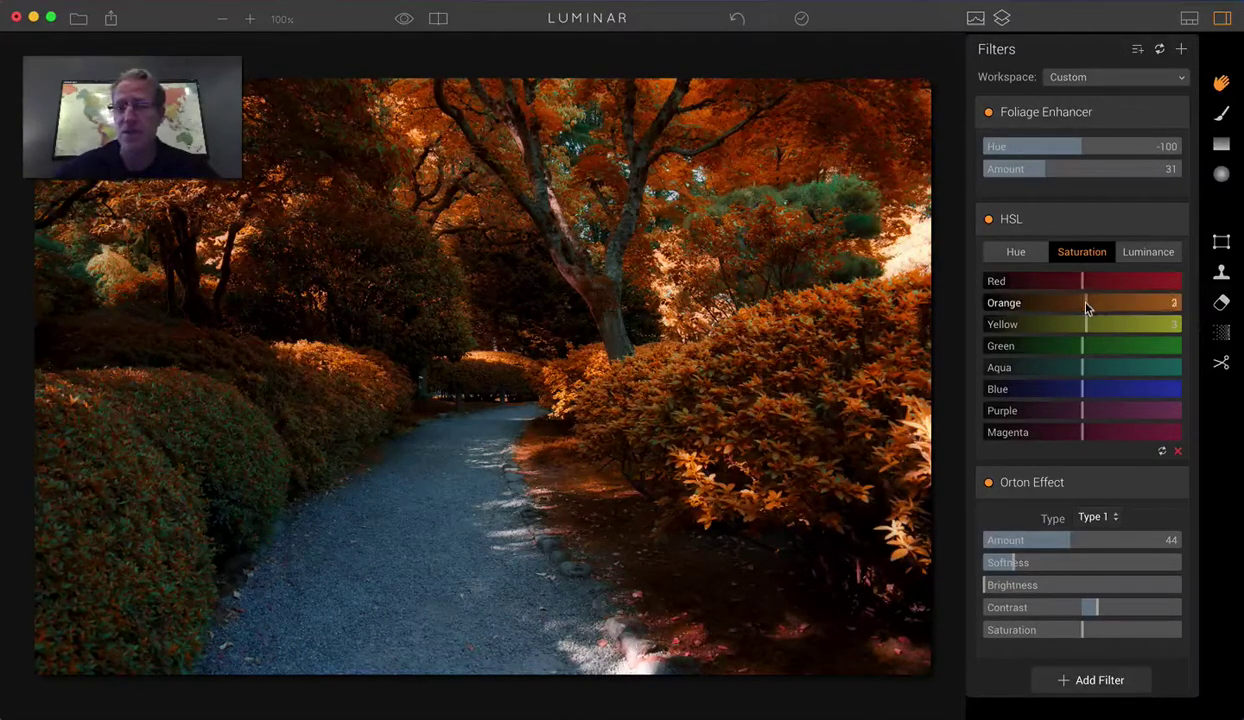
Lower HSL saturation to Red -23, Orange -7, Yellow -17, Green -15, checking in Before/After view.
{"action": "left_click_drag", "start_coordinate": [1088, 306], "coordinate": [1067, 351]}
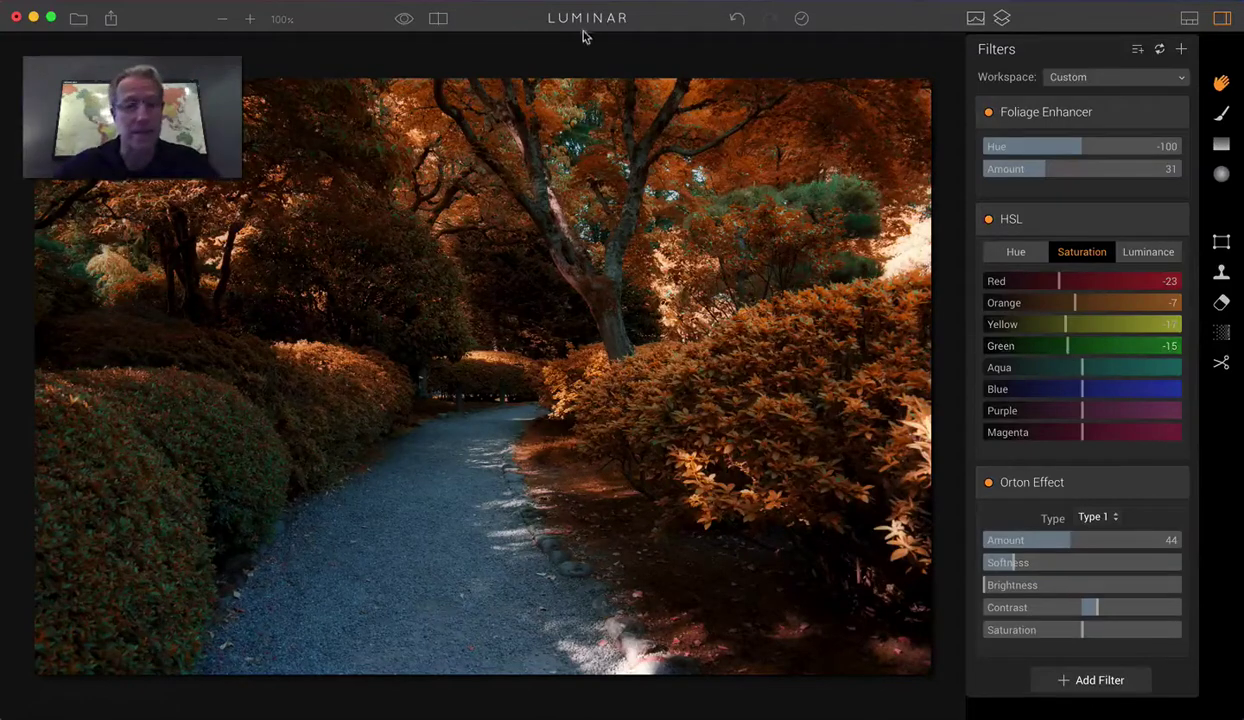
{"action": "left_click", "coordinate": [437, 20]}
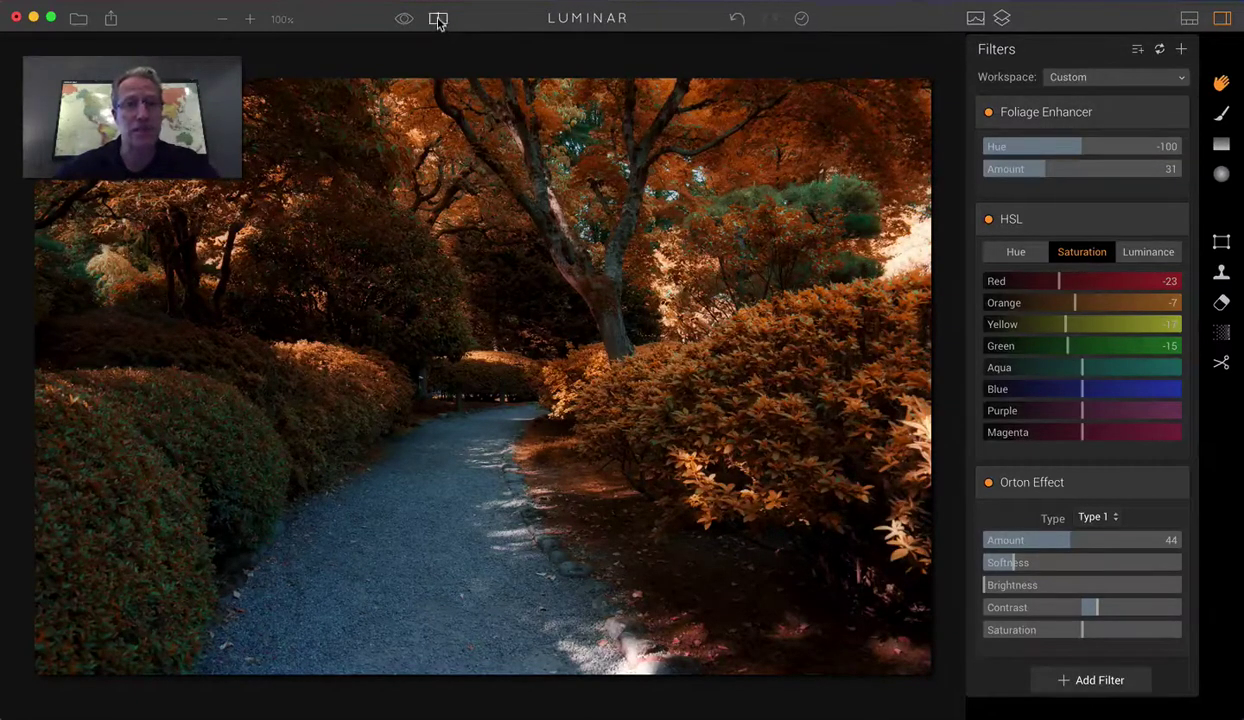
{"action": "left_click_drag", "start_coordinate": [879, 134], "coordinate": [307, 81]}
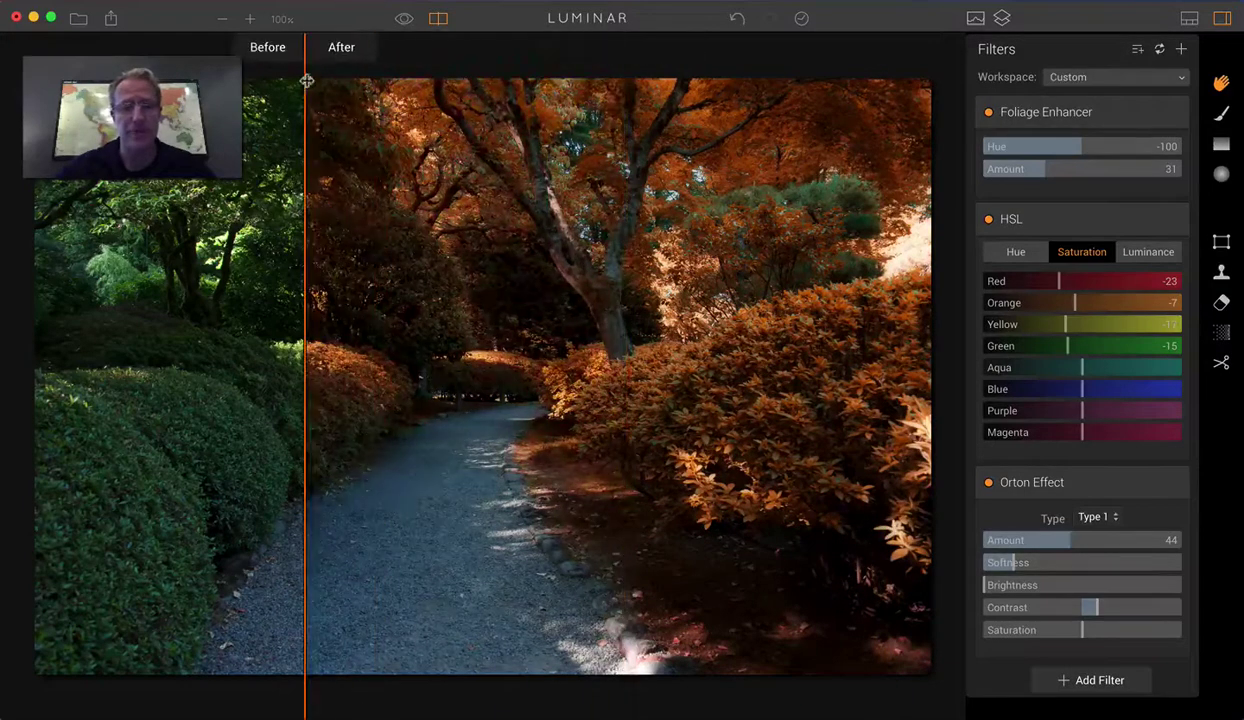
{"action": "left_click", "coordinate": [437, 19]}
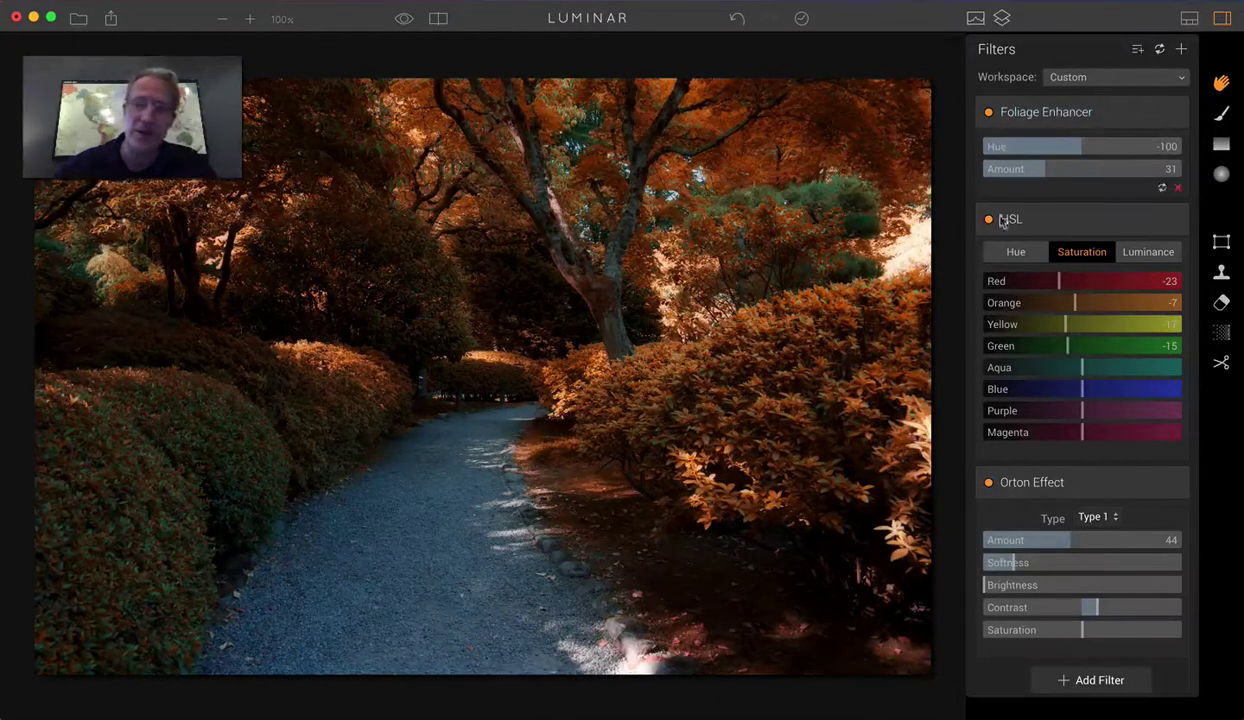
Change the HSL Orange hue from -83 to about -88, then go back to Saturation.
{"action": "left_click", "coordinate": [1016, 252]}
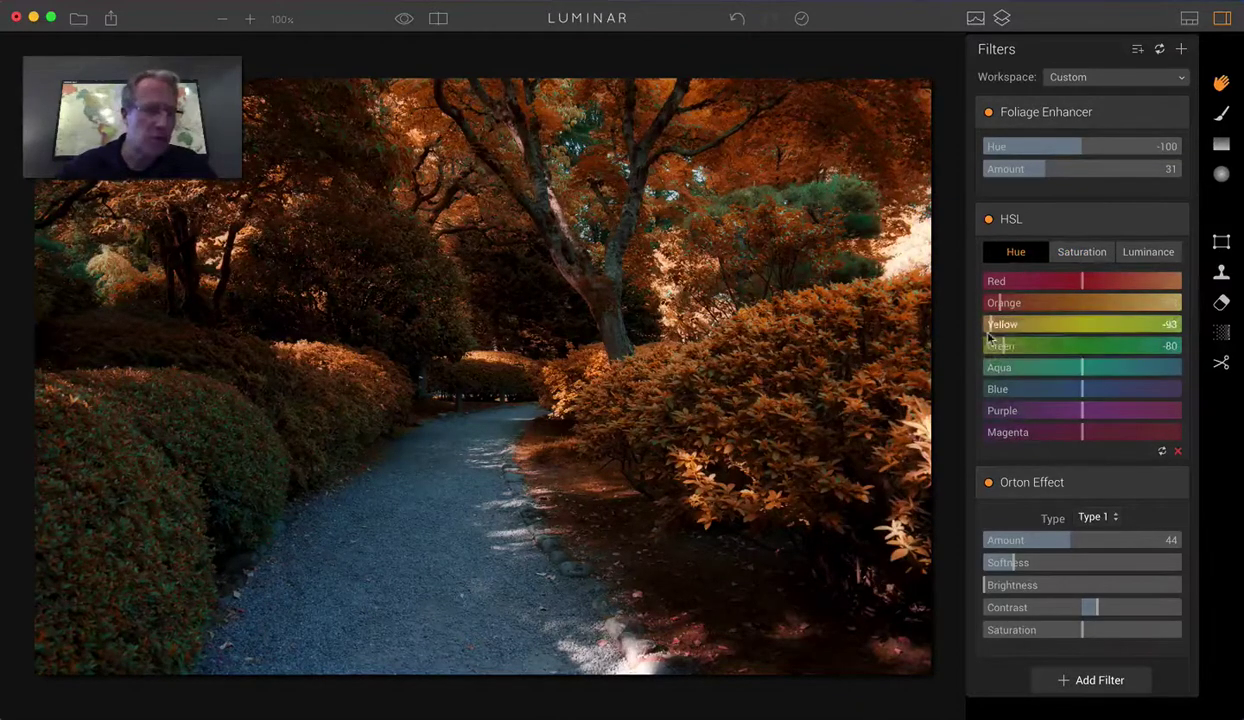
{"action": "left_click", "coordinate": [1003, 306]}
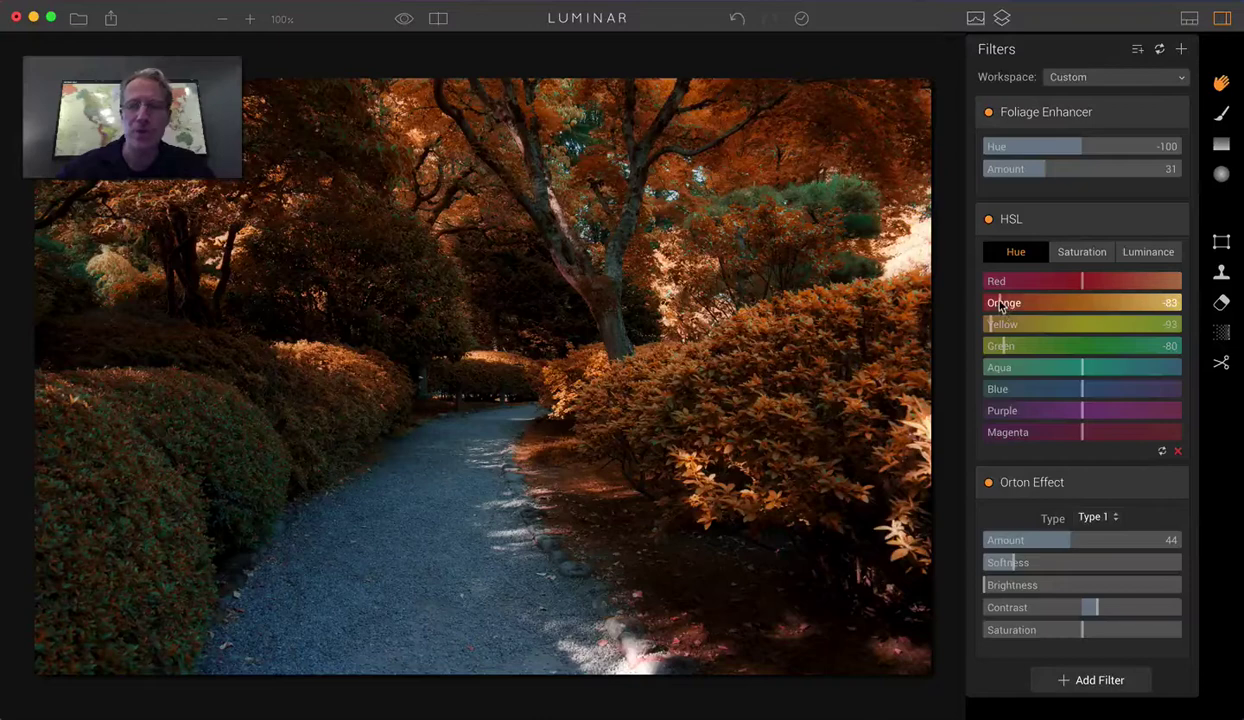
{"action": "left_click_drag", "start_coordinate": [1004, 308], "coordinate": [1027, 305]}
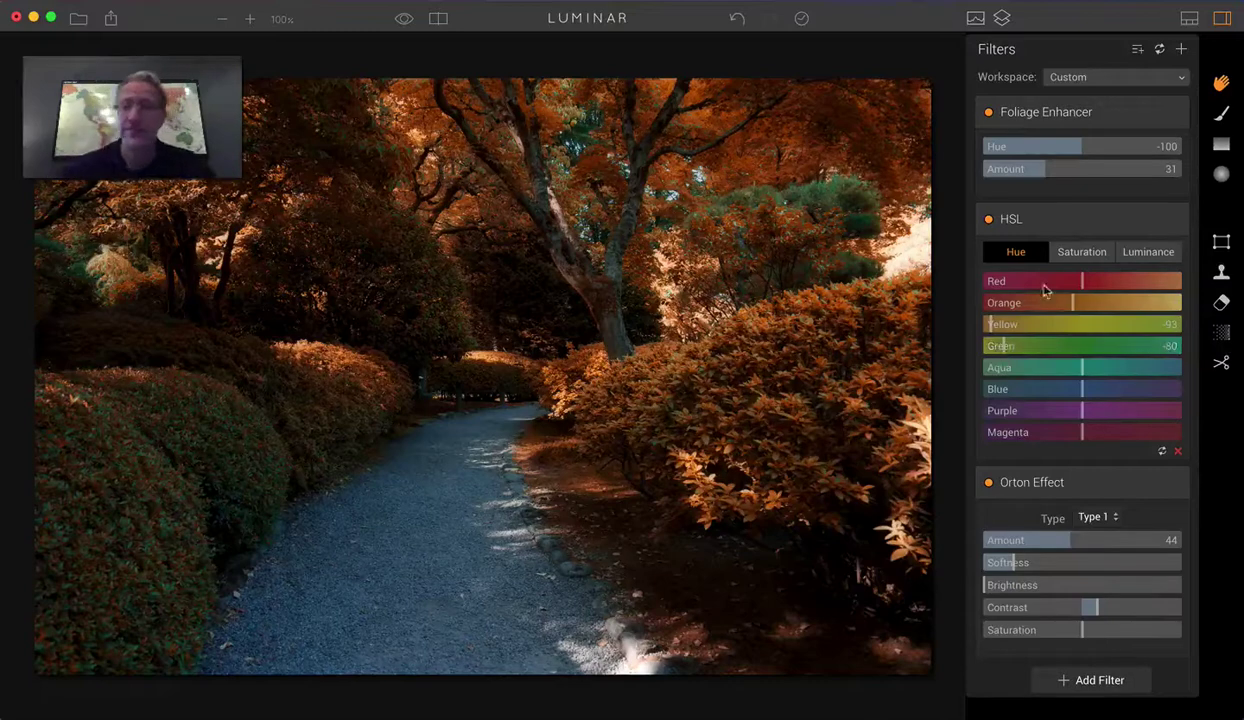
{"action": "left_click", "coordinate": [1082, 251]}
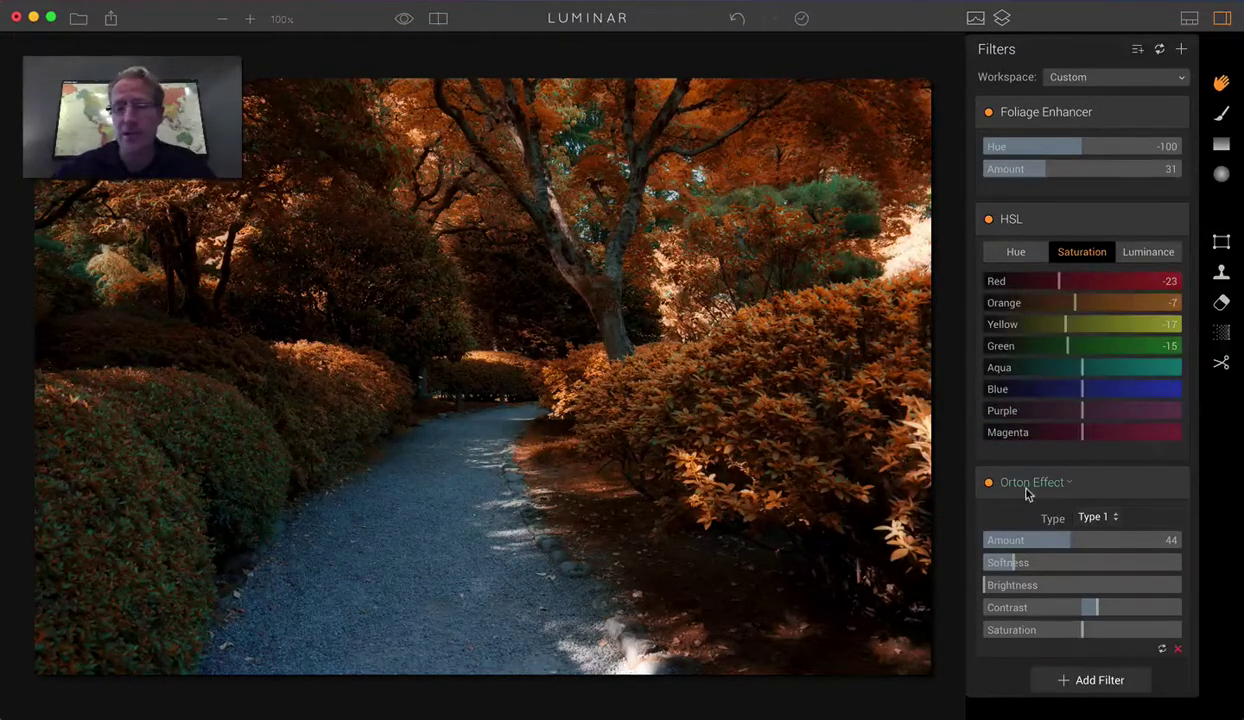